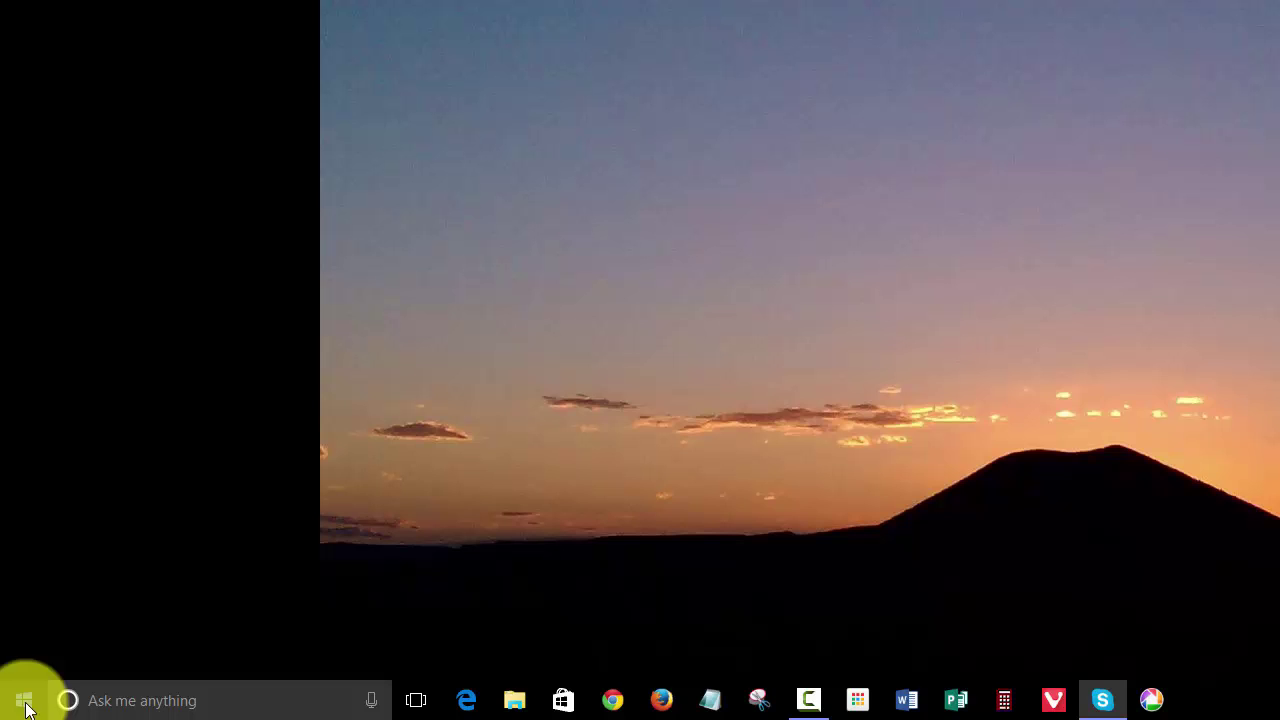
Unpin the Candy Crush, Store, Twitter and Cortana tiles from the Life at a glance group in Start
left_click(24, 709)
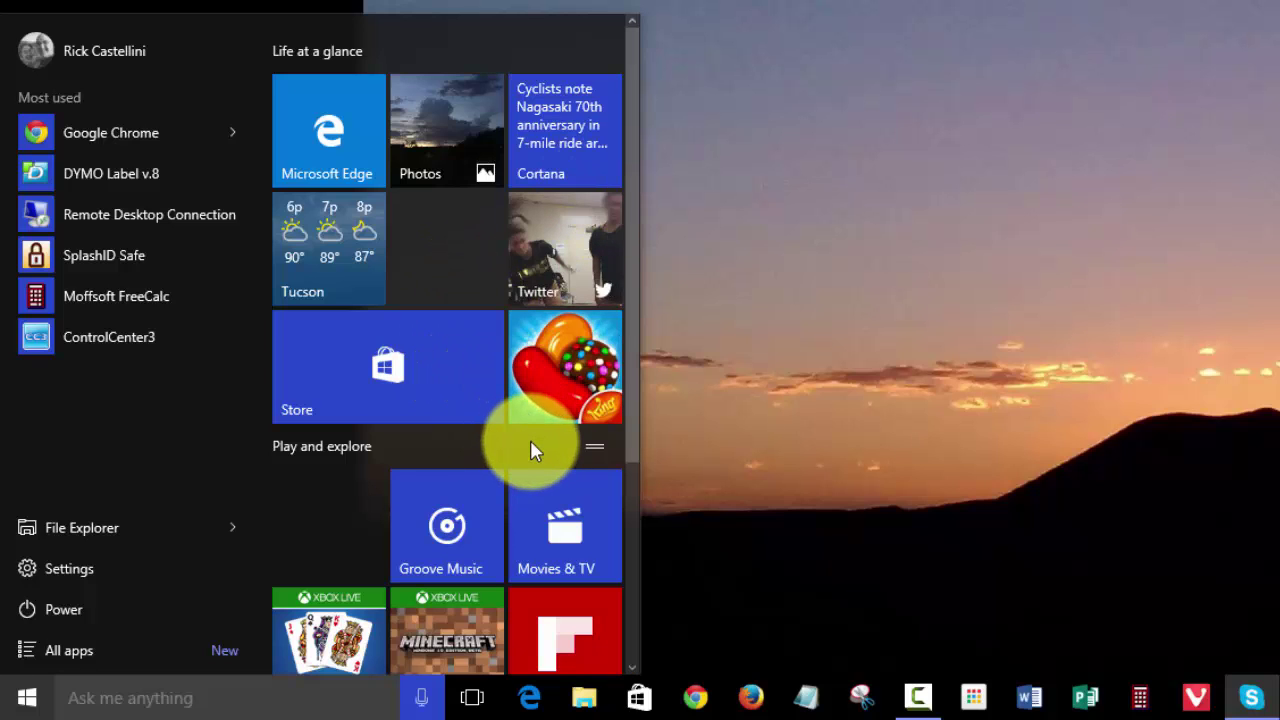
right_click(533, 347)
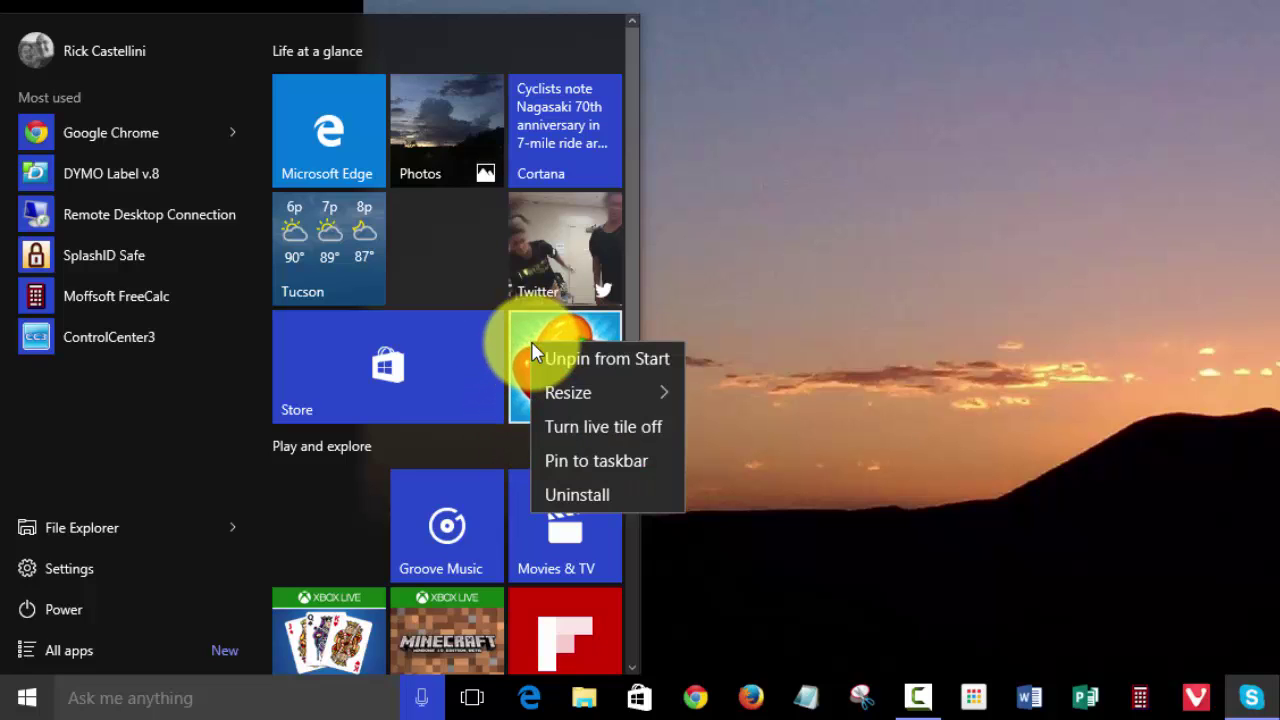
left_click(599, 359)
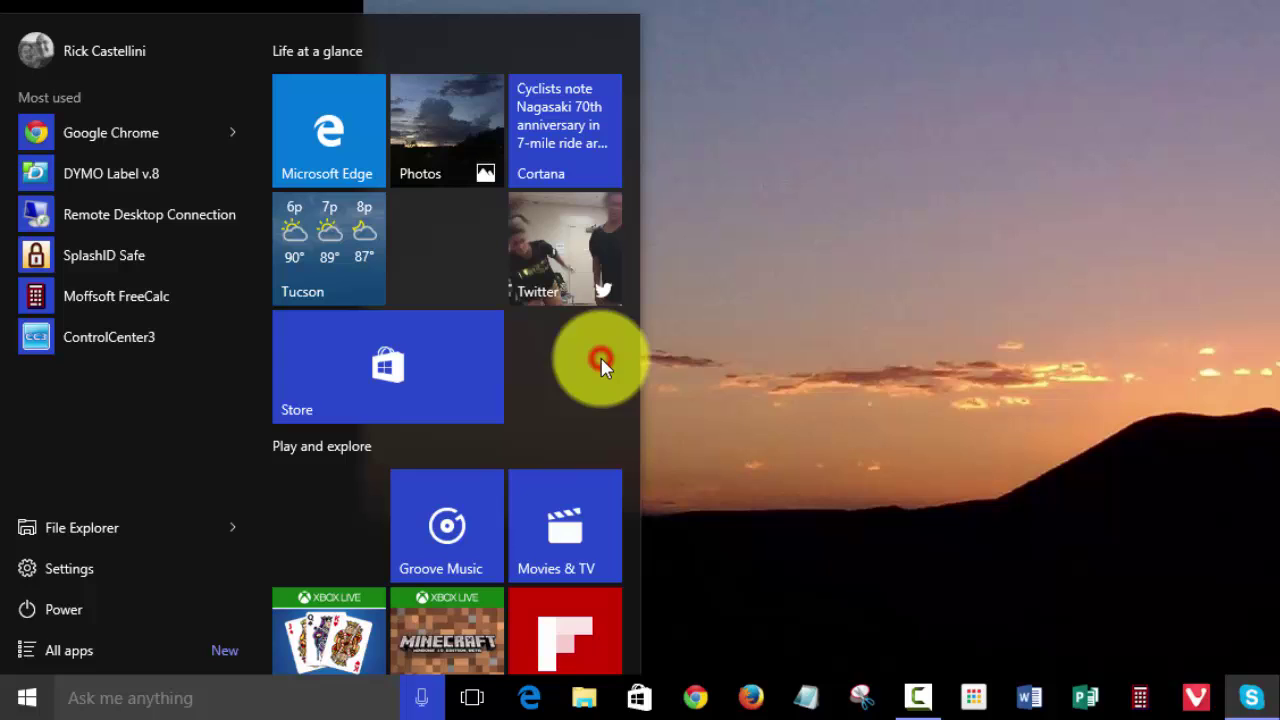
right_click(393, 368)
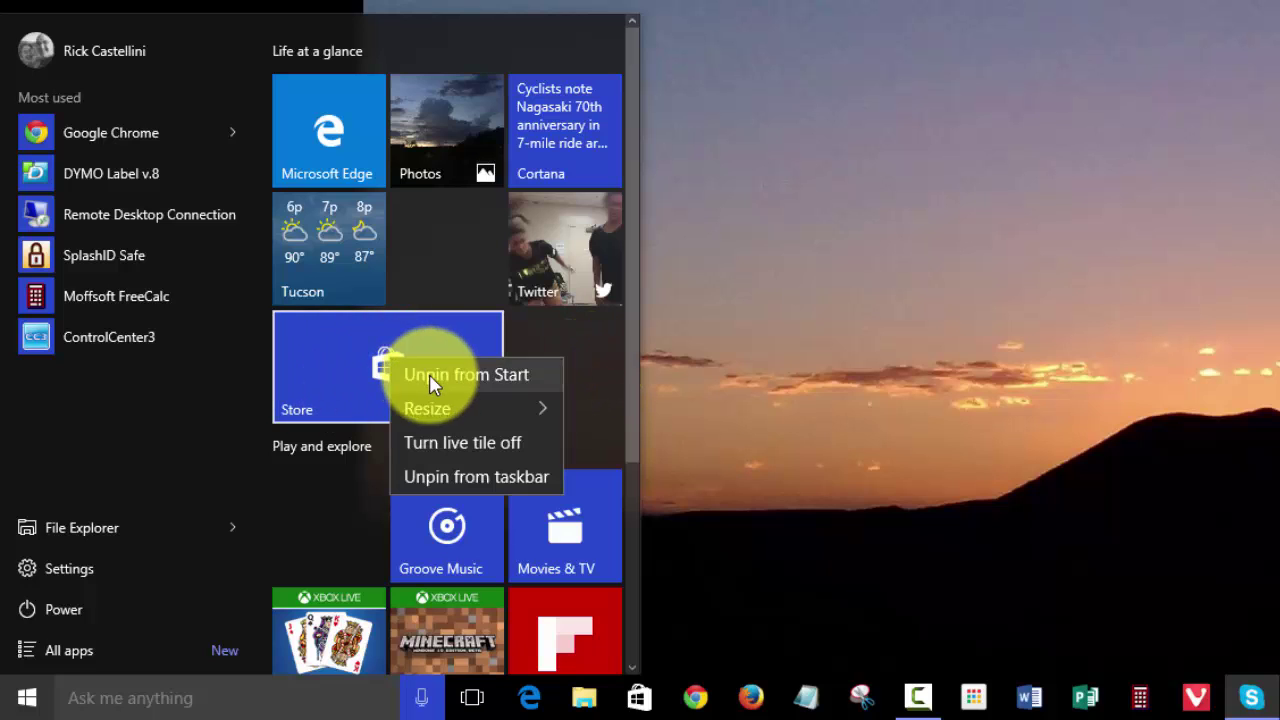
left_click(432, 373)
right_click(535, 287)
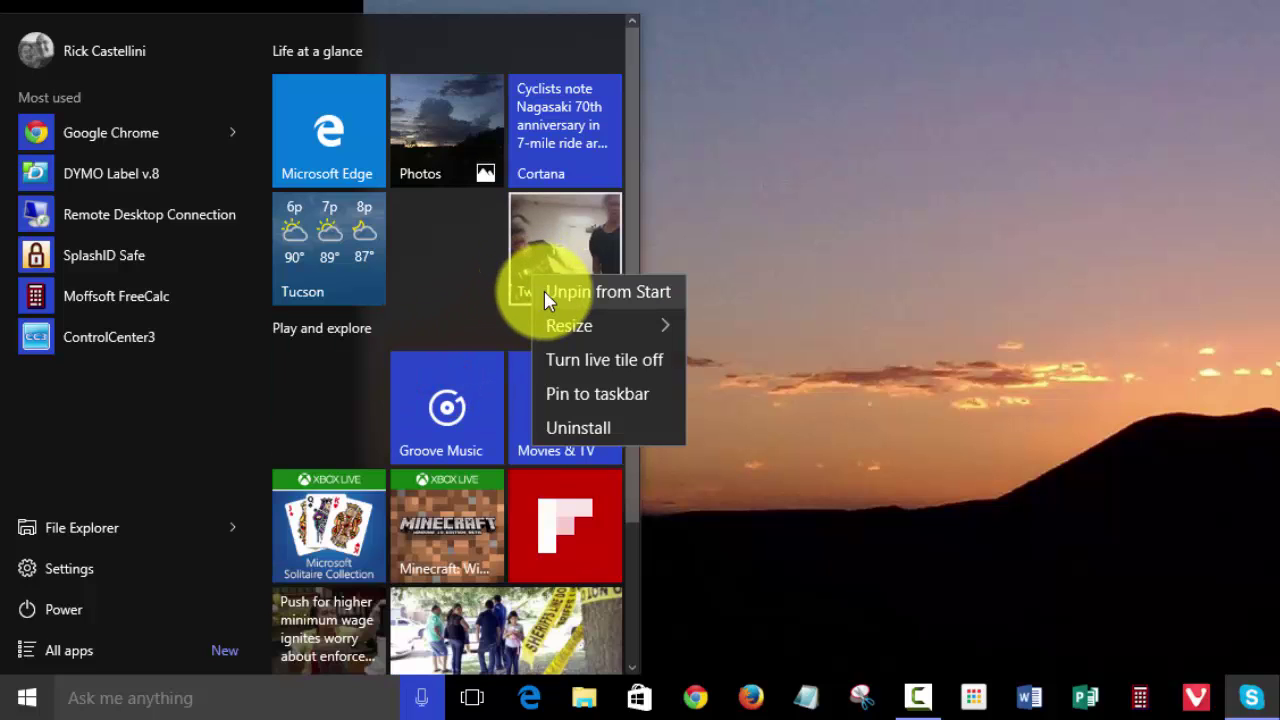
left_click(548, 292)
right_click(521, 152)
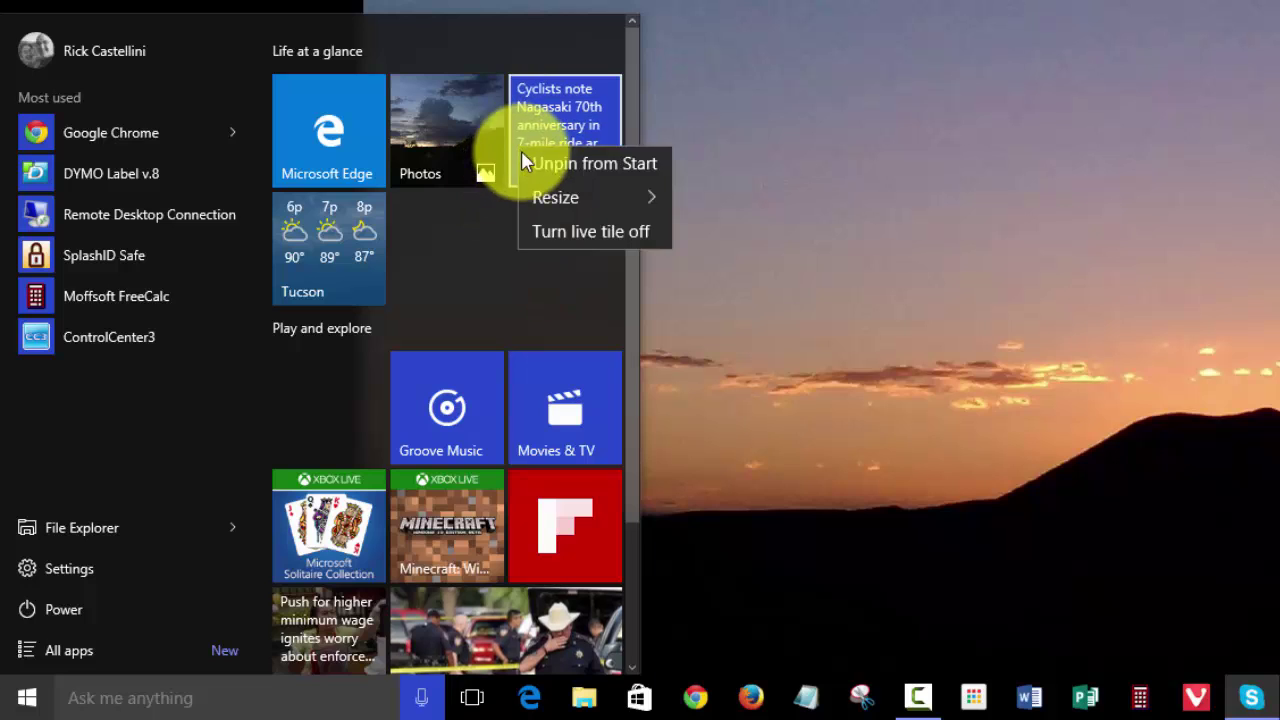
left_click(528, 165)
Unpin every tile in the Play and explore group, including Movies & TV, Groove Music, Microsoft Solitaire Collection, OneNote and Get Office
right_click(532, 404)
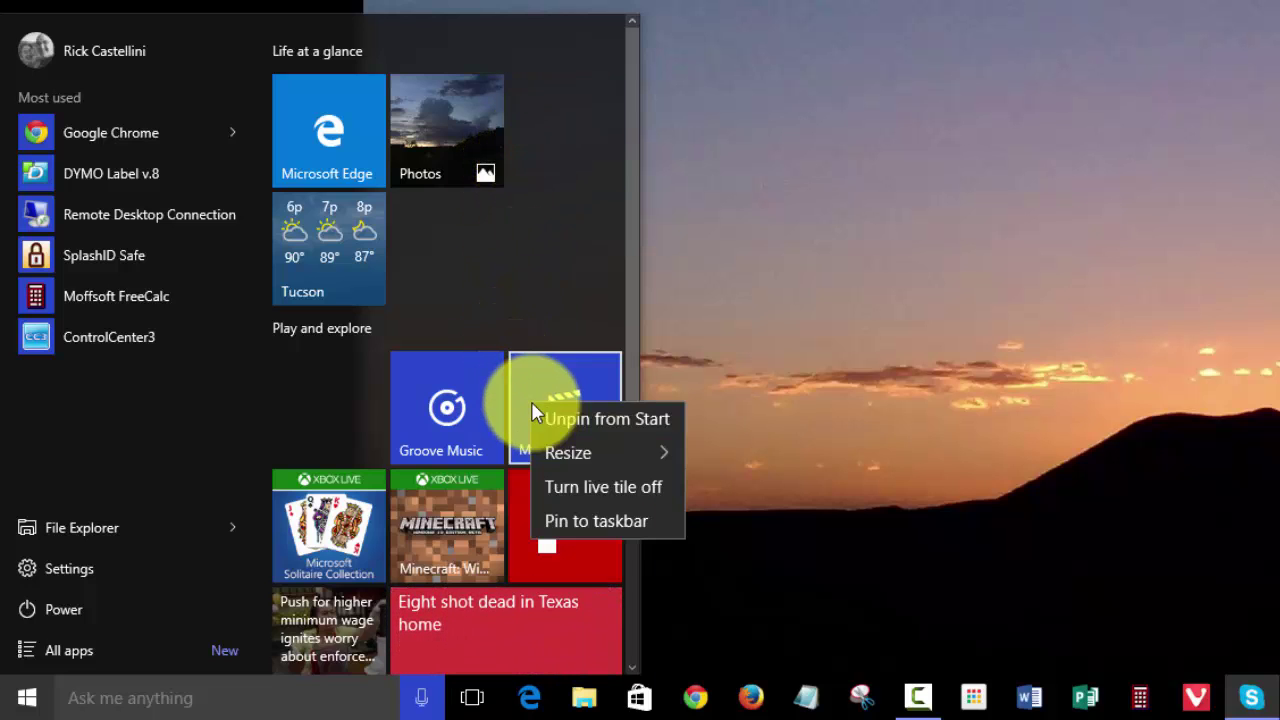
left_click(573, 424)
right_click(470, 412)
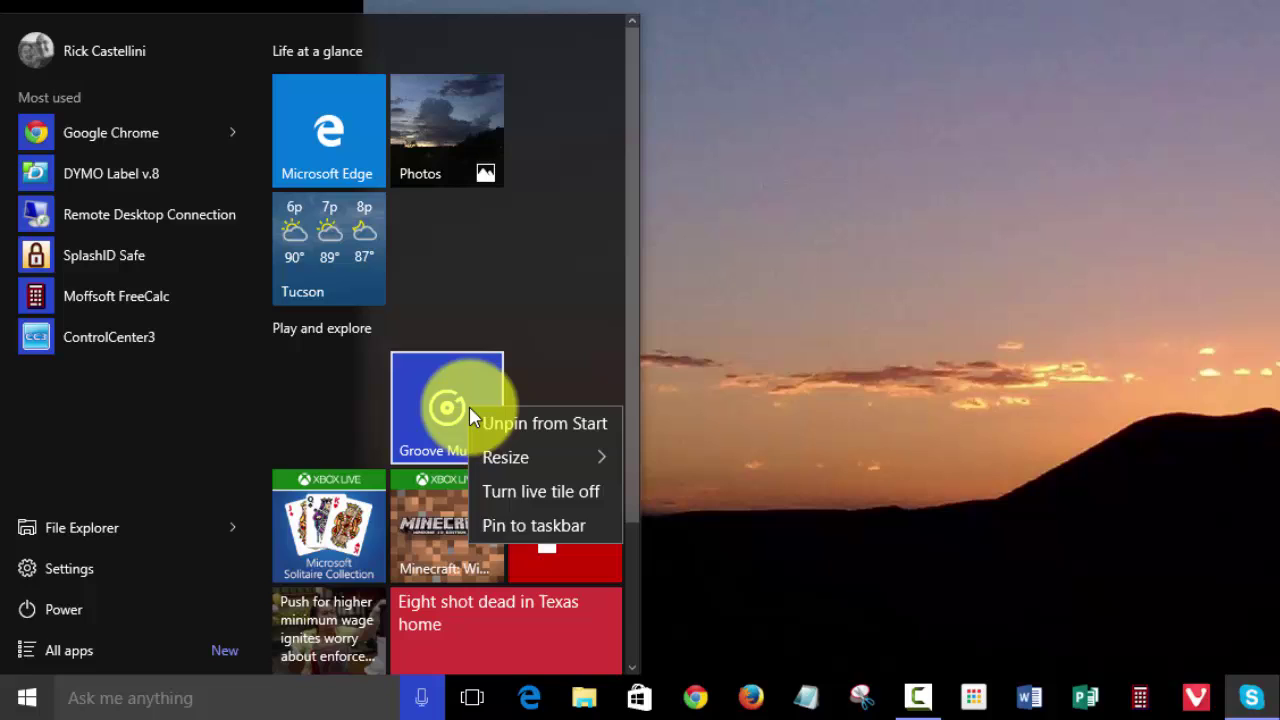
left_click(540, 424)
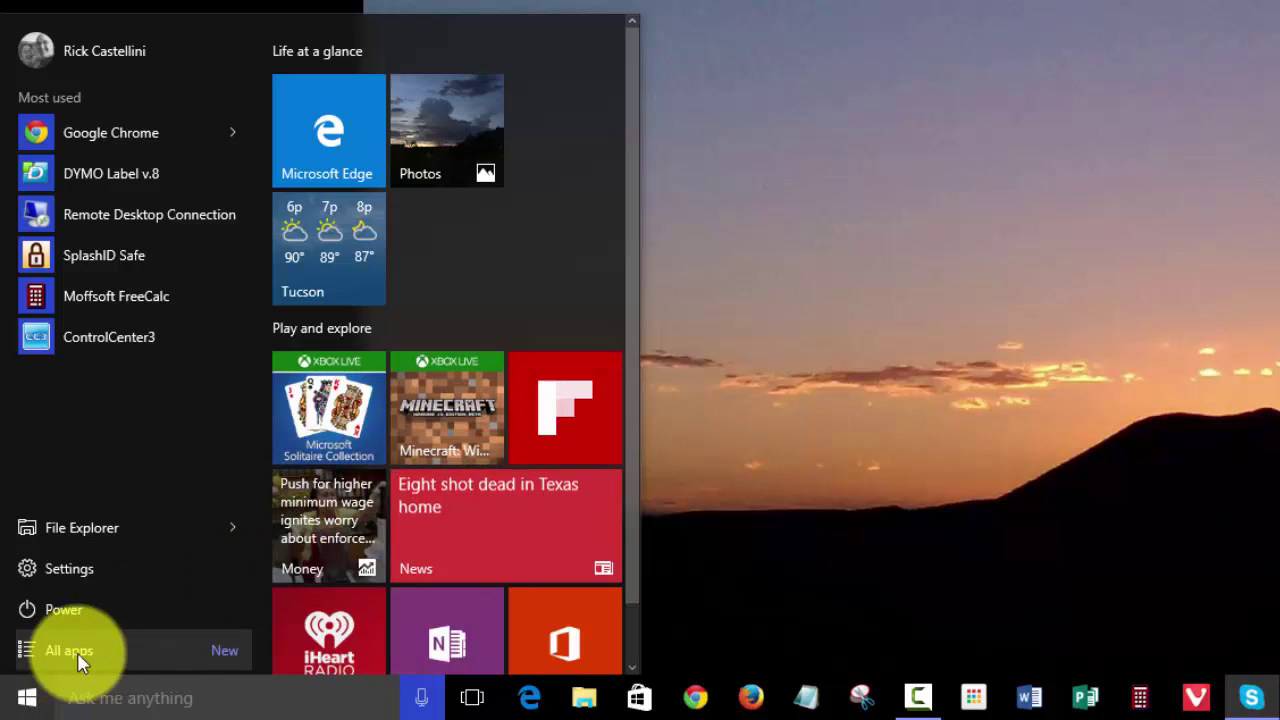
right_click(309, 408)
left_click(348, 409)
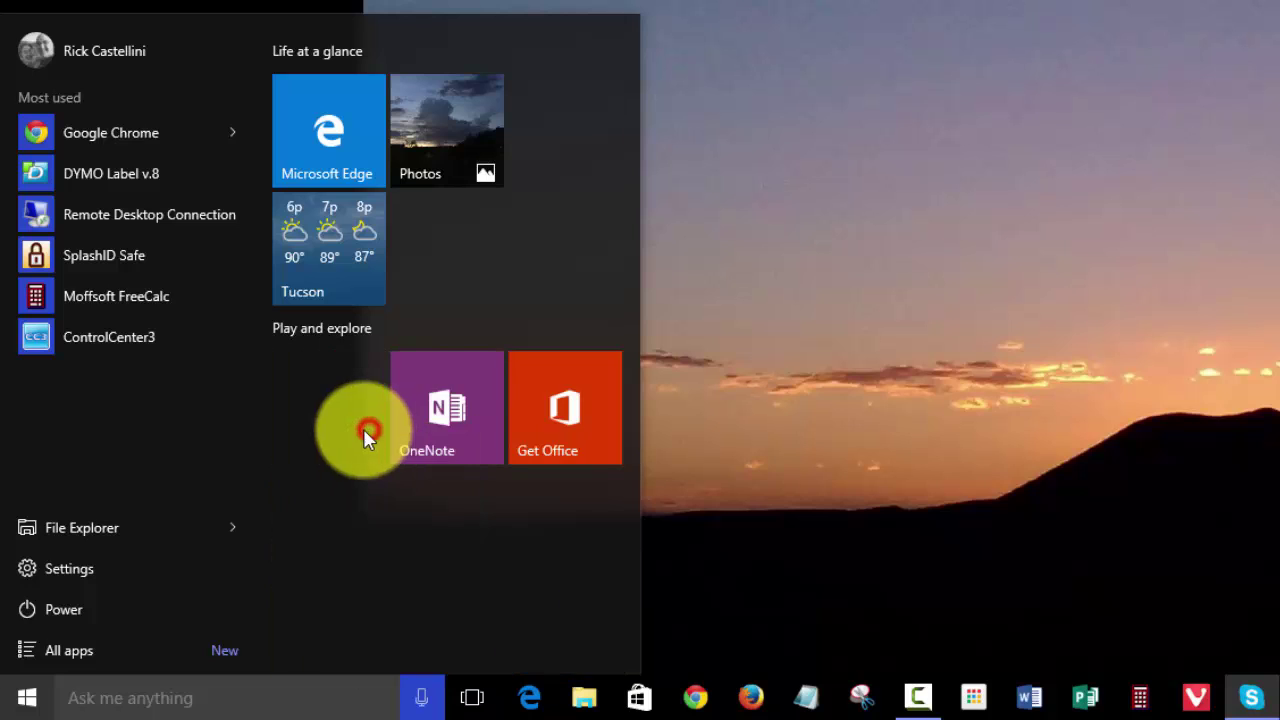
right_click(436, 393)
left_click(505, 399)
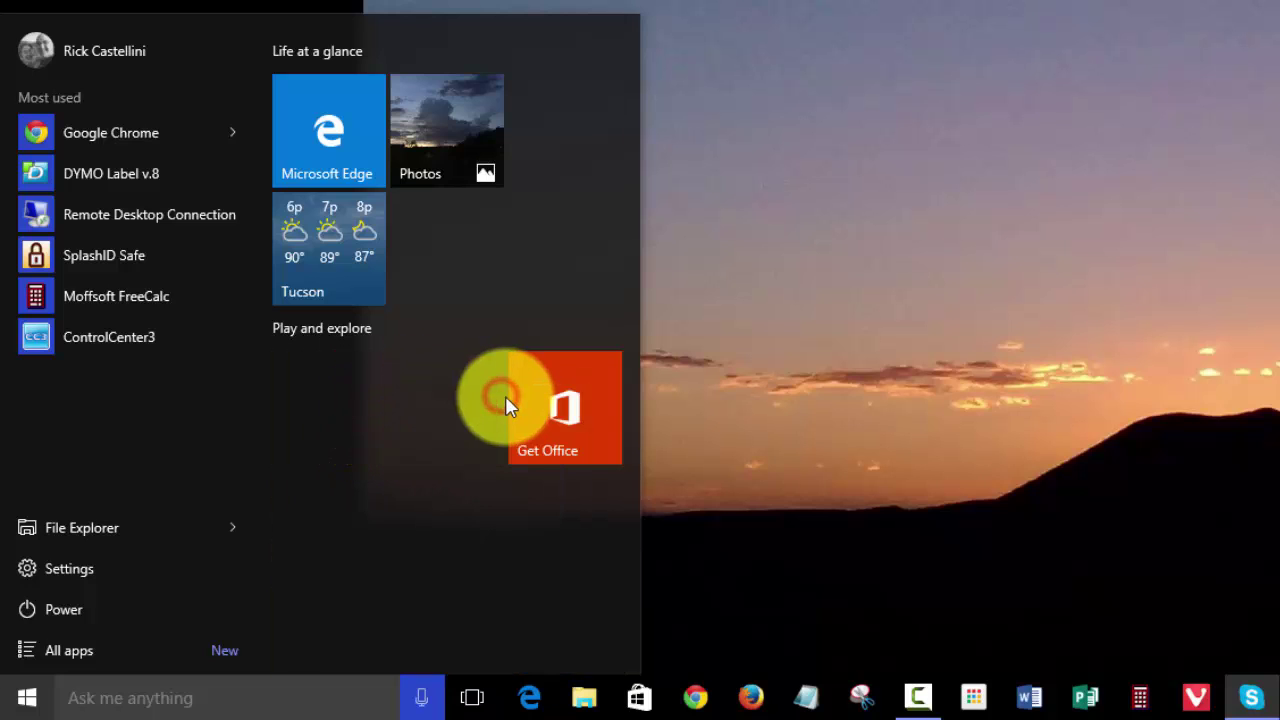
right_click(557, 400)
left_click(600, 405)
Unpin the remaining Microsoft Edge, Weather and Photos tiles and narrow the Start menu to just its app list column
right_click(335, 180)
left_click(372, 186)
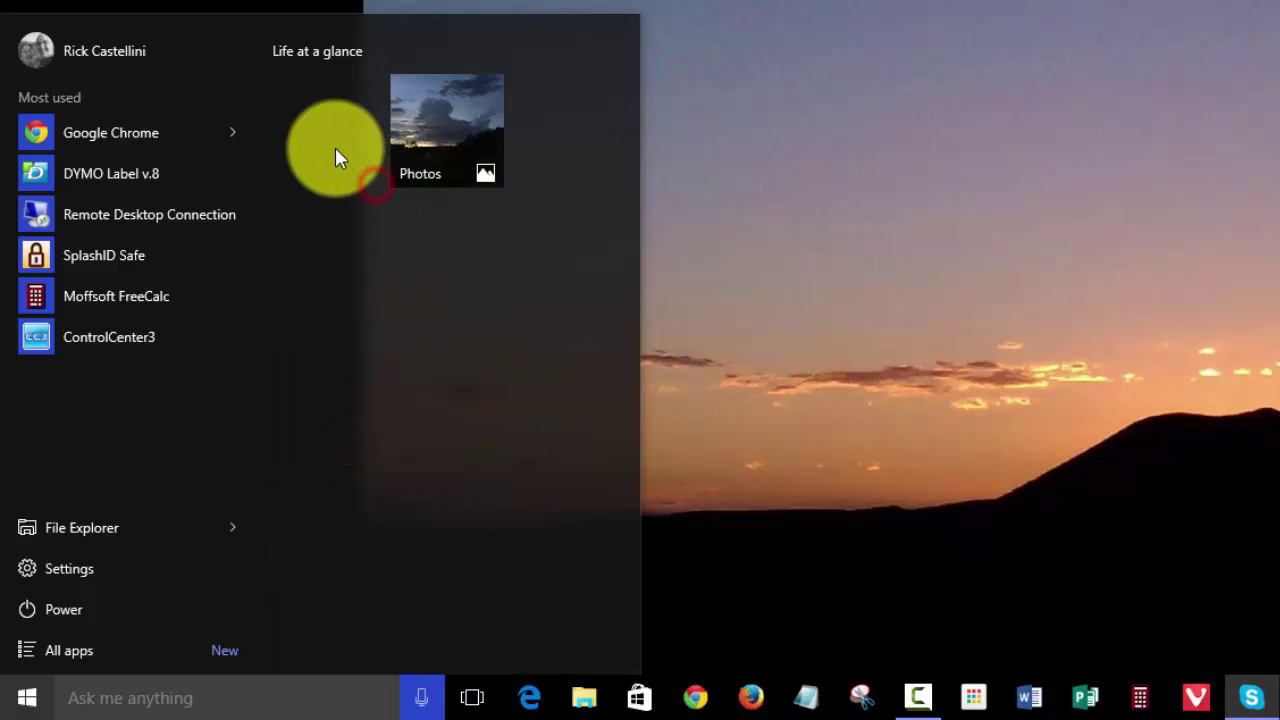
right_click(411, 145)
left_click(424, 151)
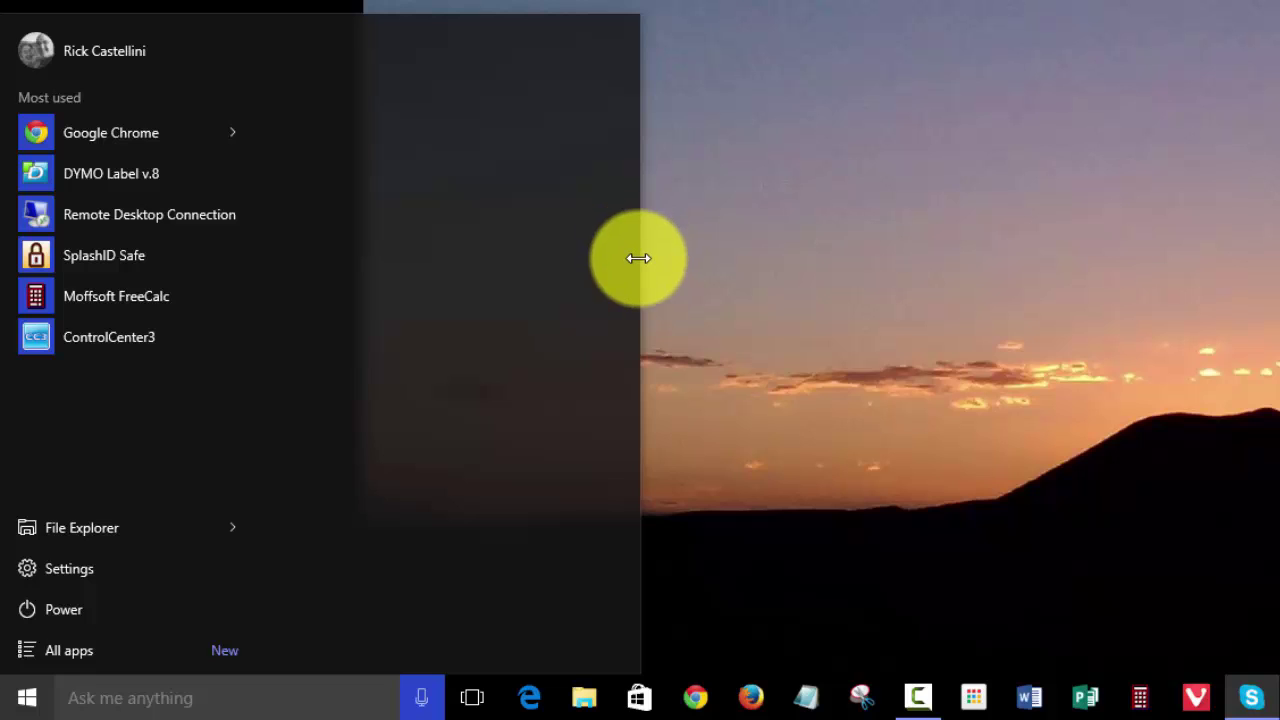
left_click_drag(639, 259, 288, 302)
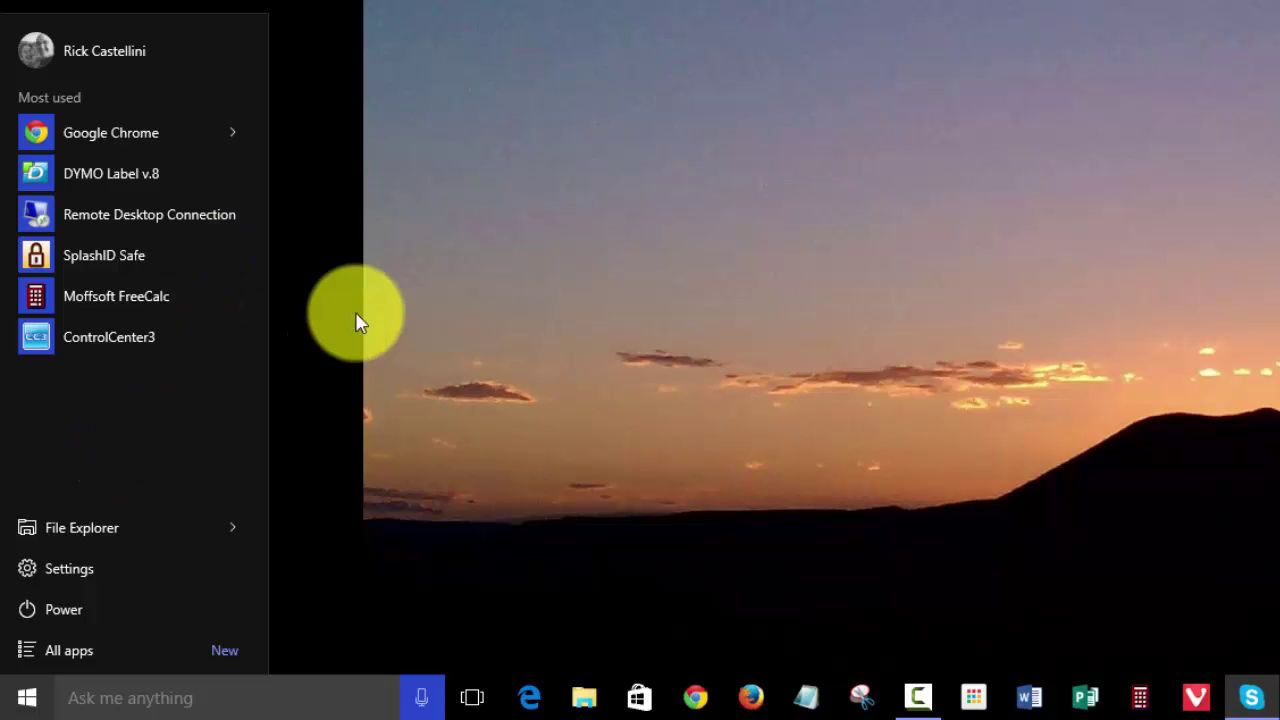
Find Weather in the full list of installed apps and pin it to Start
left_click(59, 652)
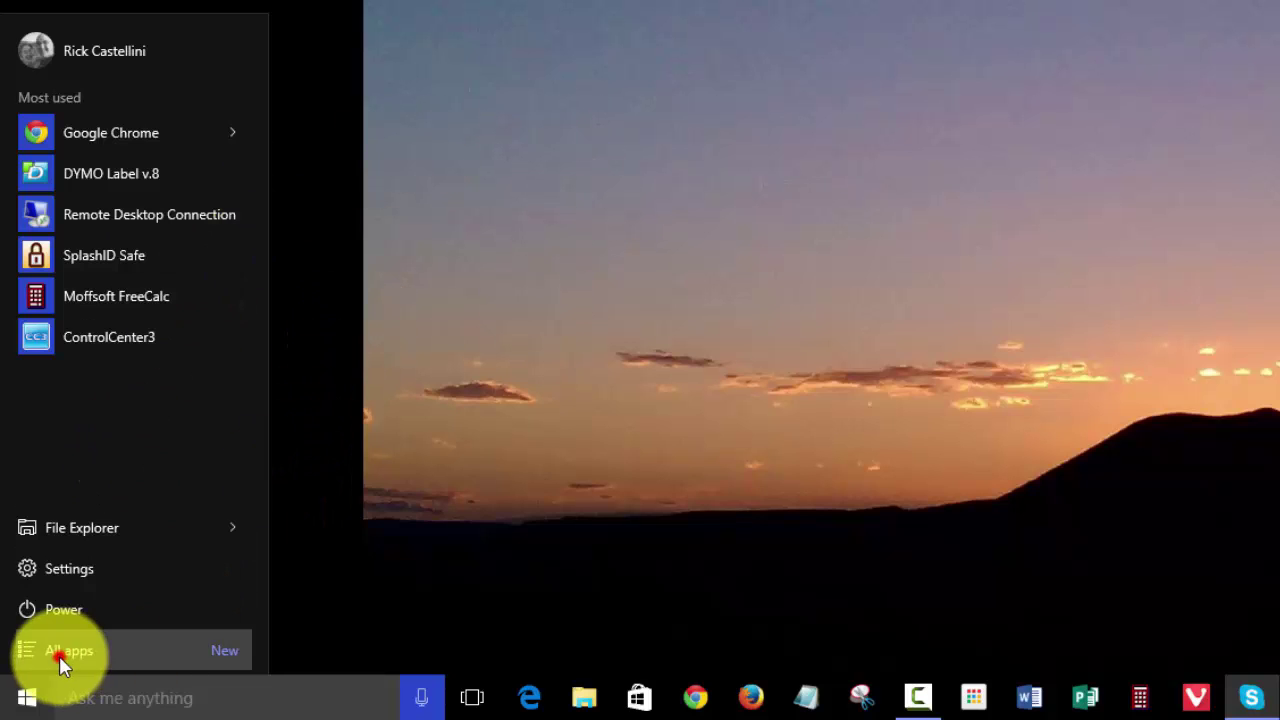
scroll(118, 360, "down", 20)
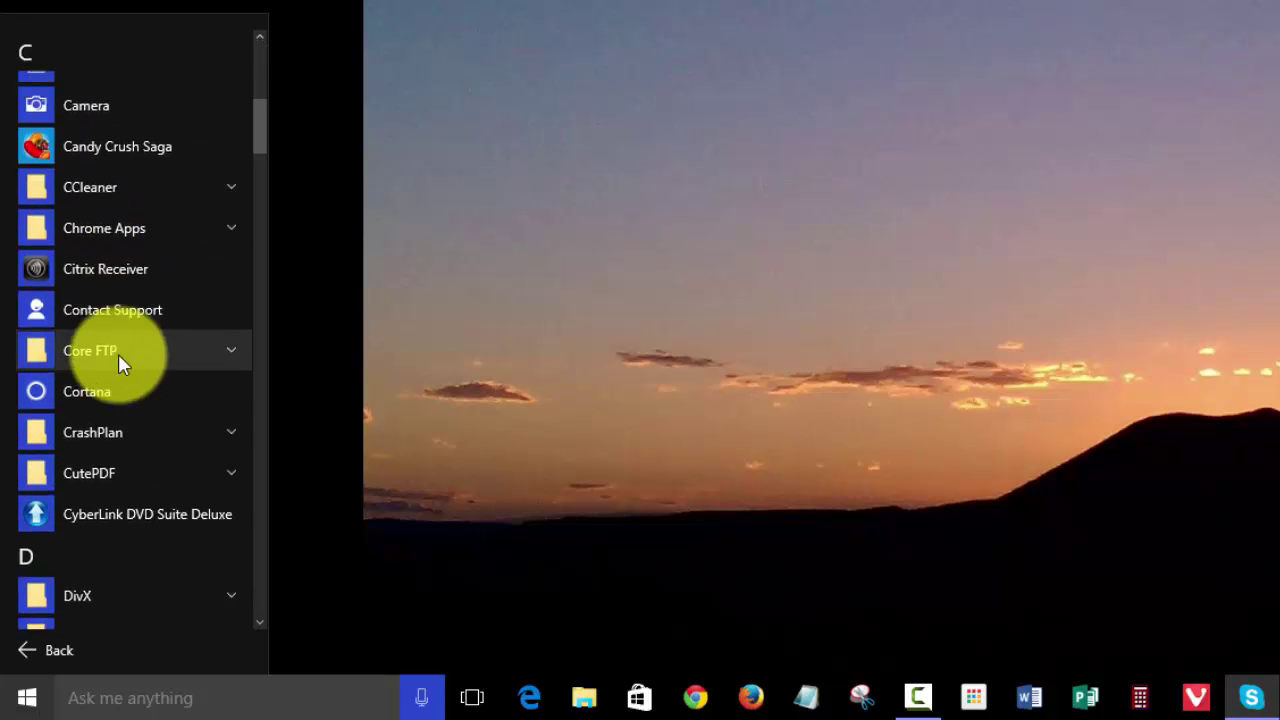
scroll(118, 353, "down", 10)
right_click(84, 383)
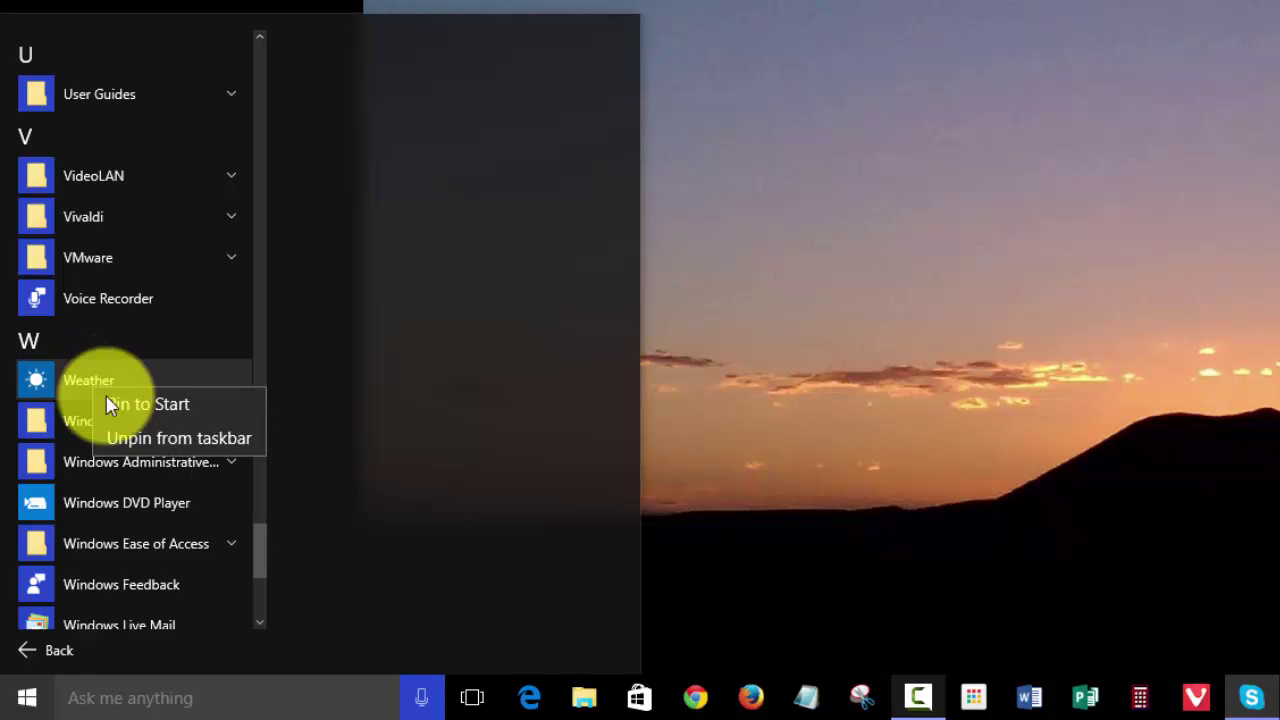
left_click(119, 399)
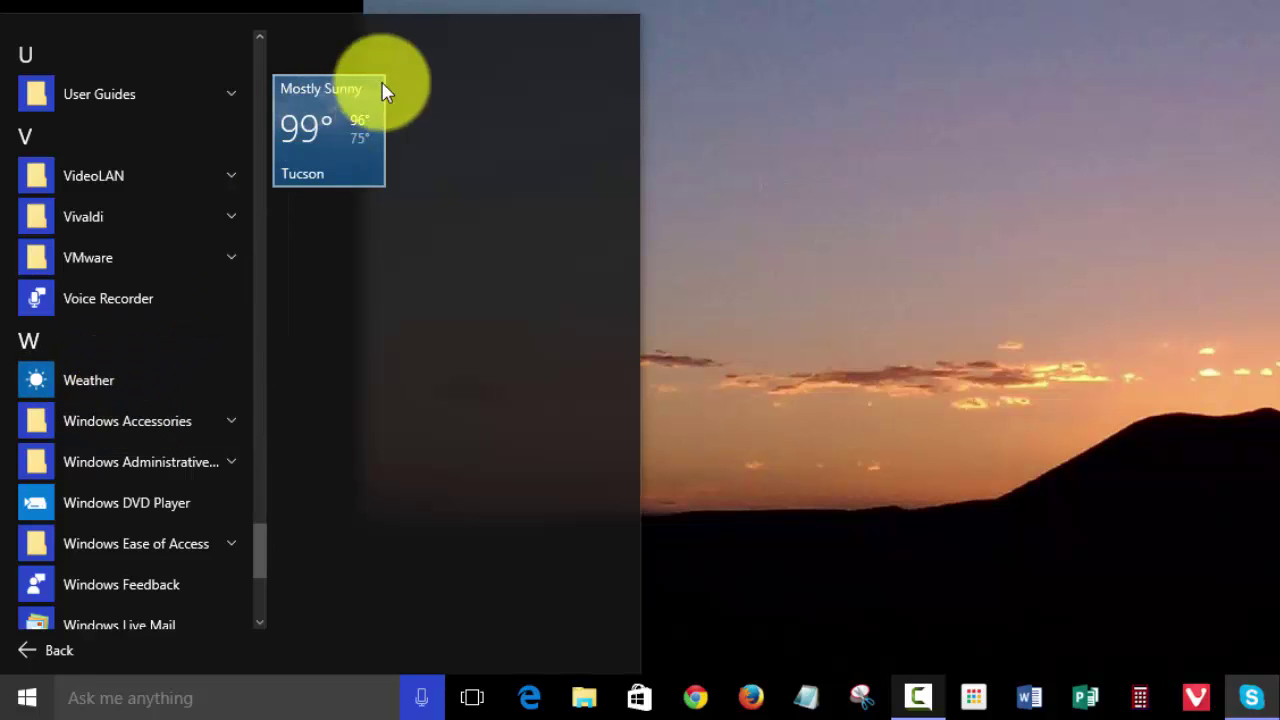
Resize the Weather tile first to Wide and from there to Large
right_click(344, 146)
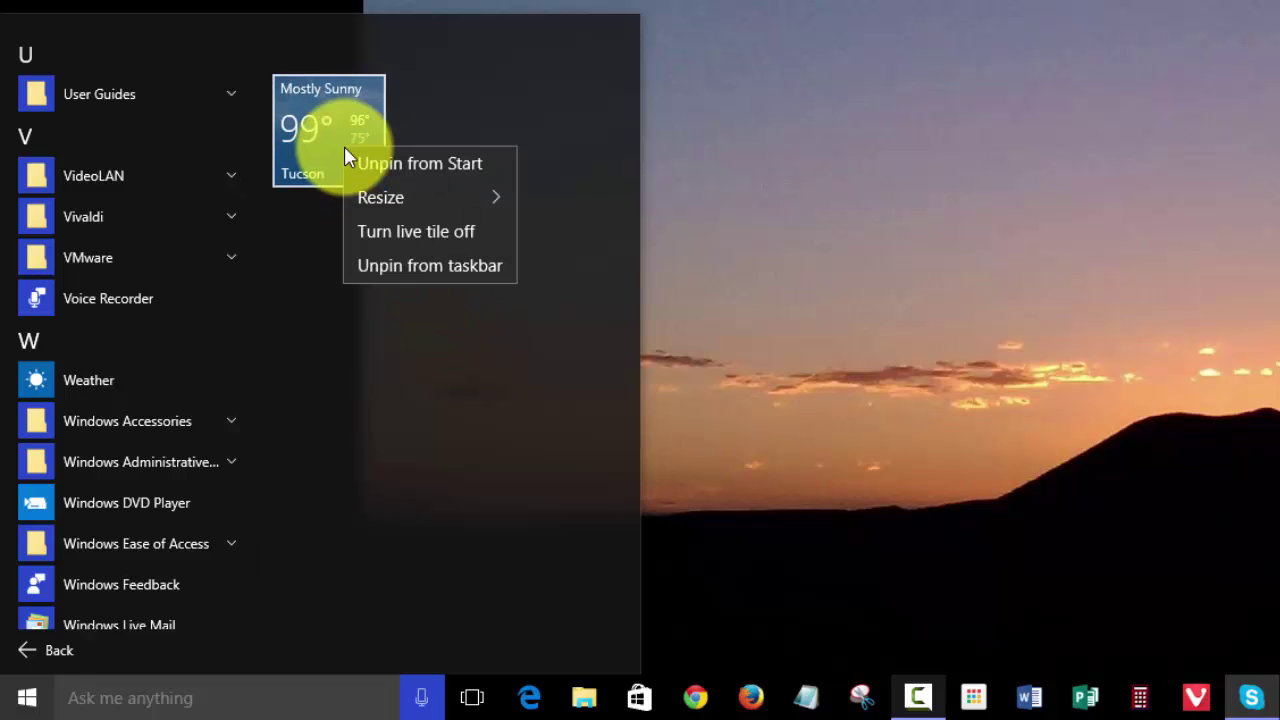
mouse_move(410, 204)
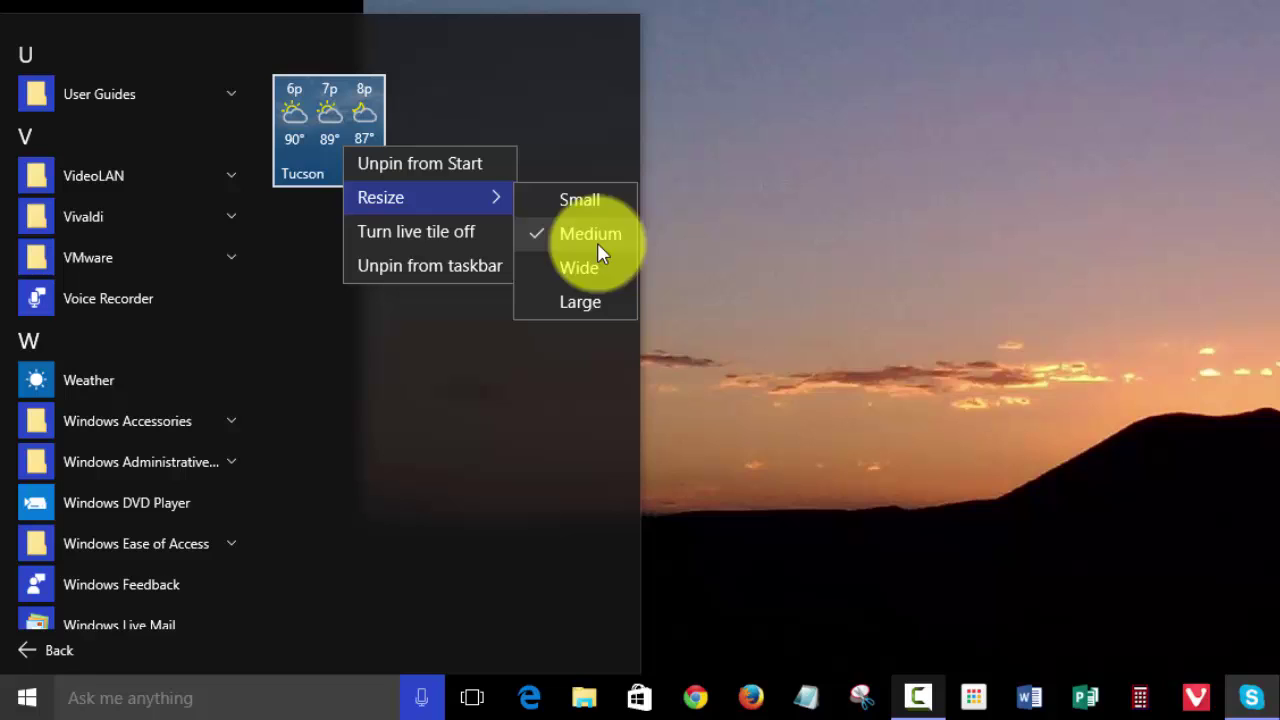
left_click(585, 270)
right_click(453, 166)
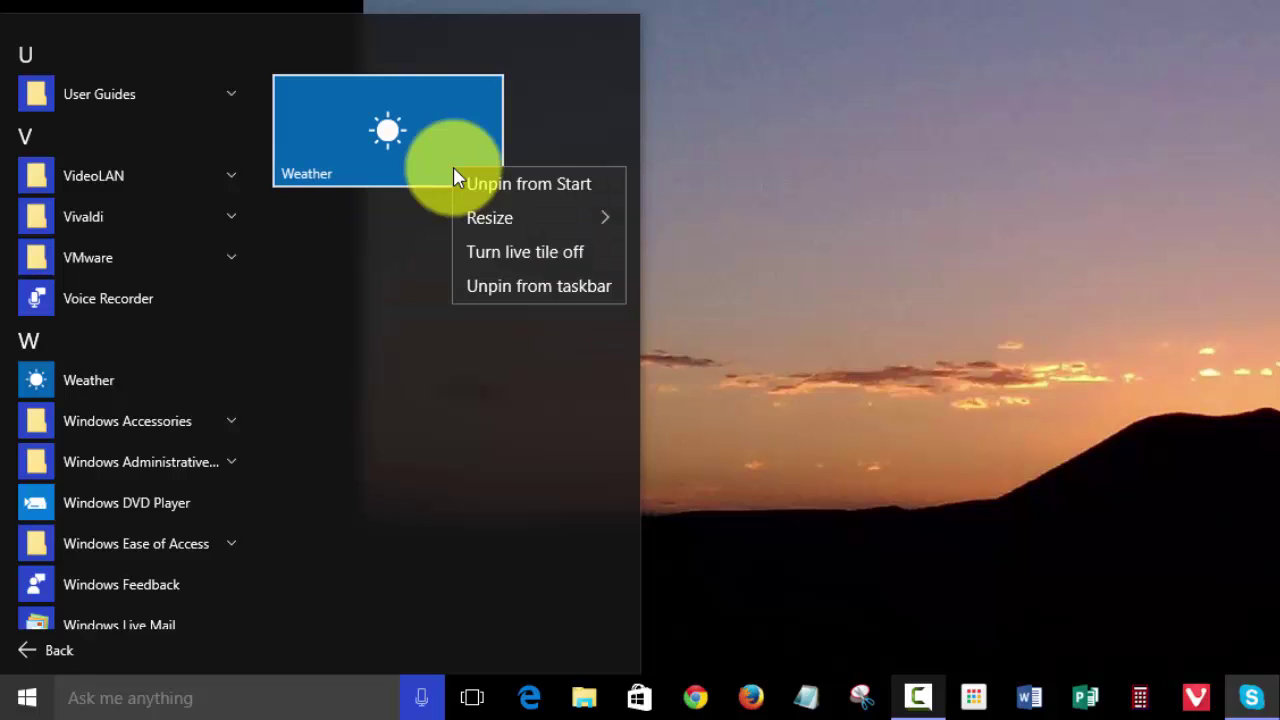
mouse_move(538, 217)
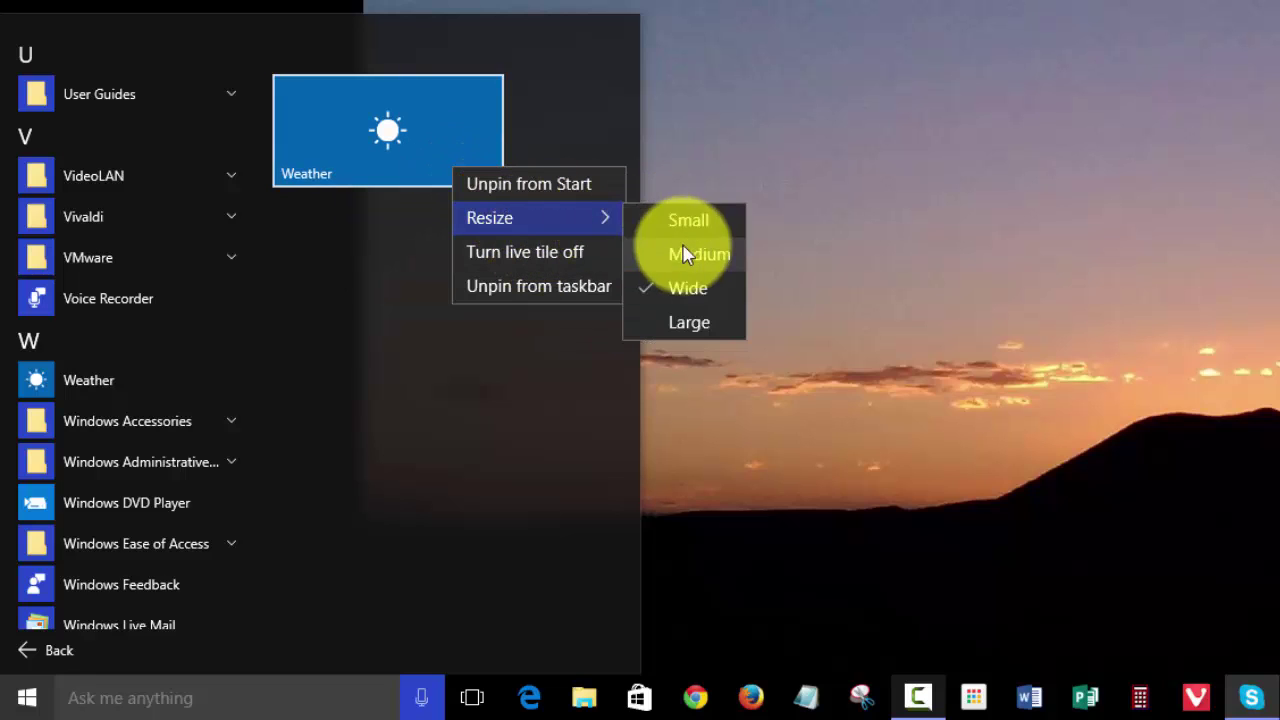
left_click(692, 318)
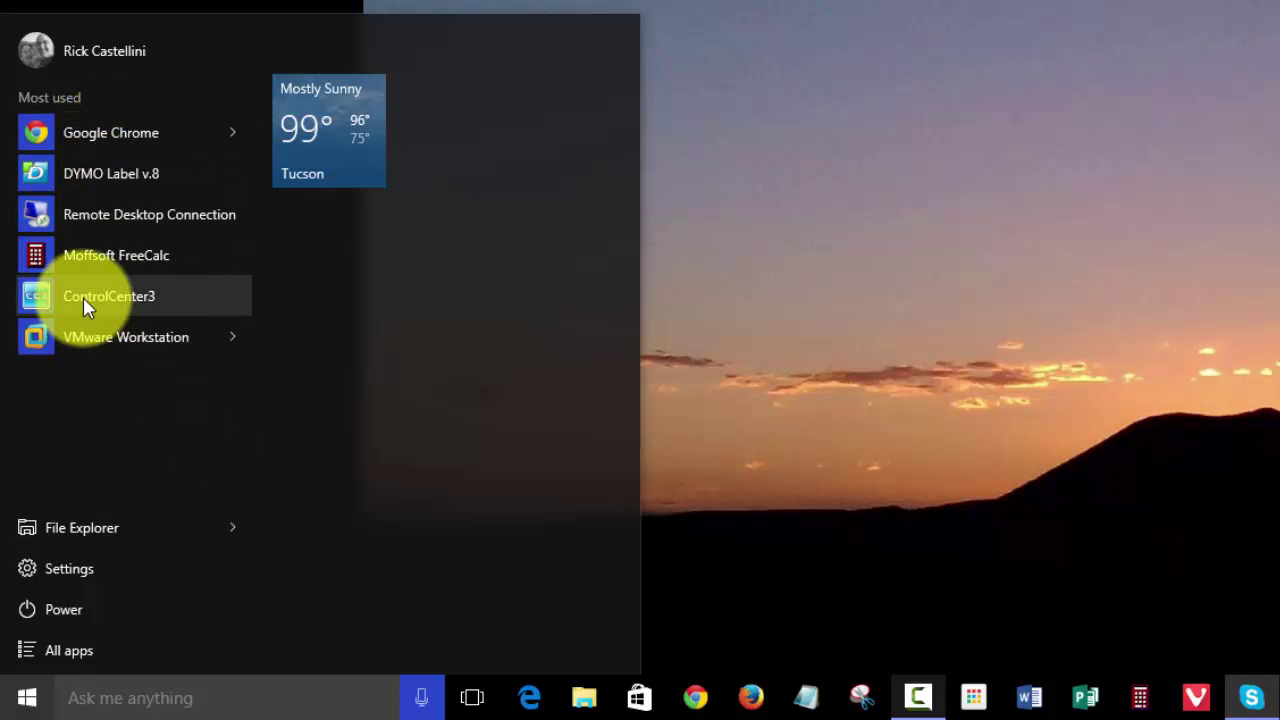
Hide Remote Desktop Connection and Get Started from the Most used list
right_click(83, 297)
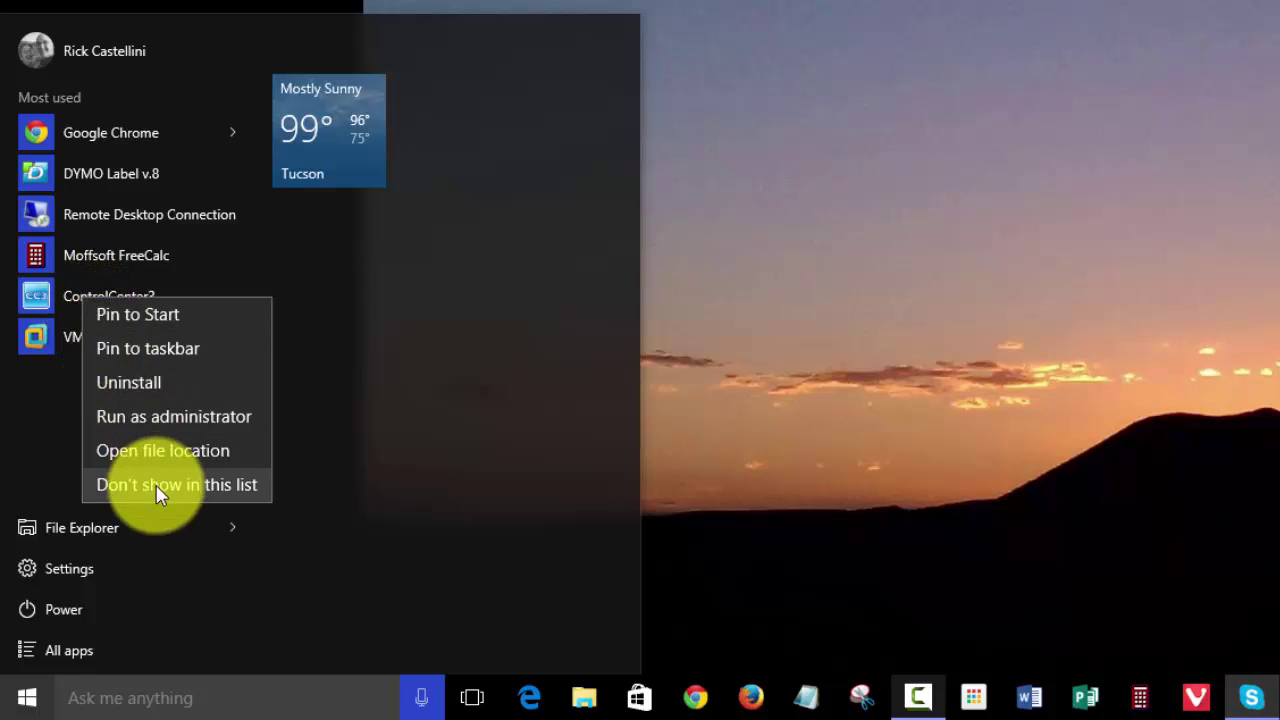
left_click(108, 223)
right_click(109, 218)
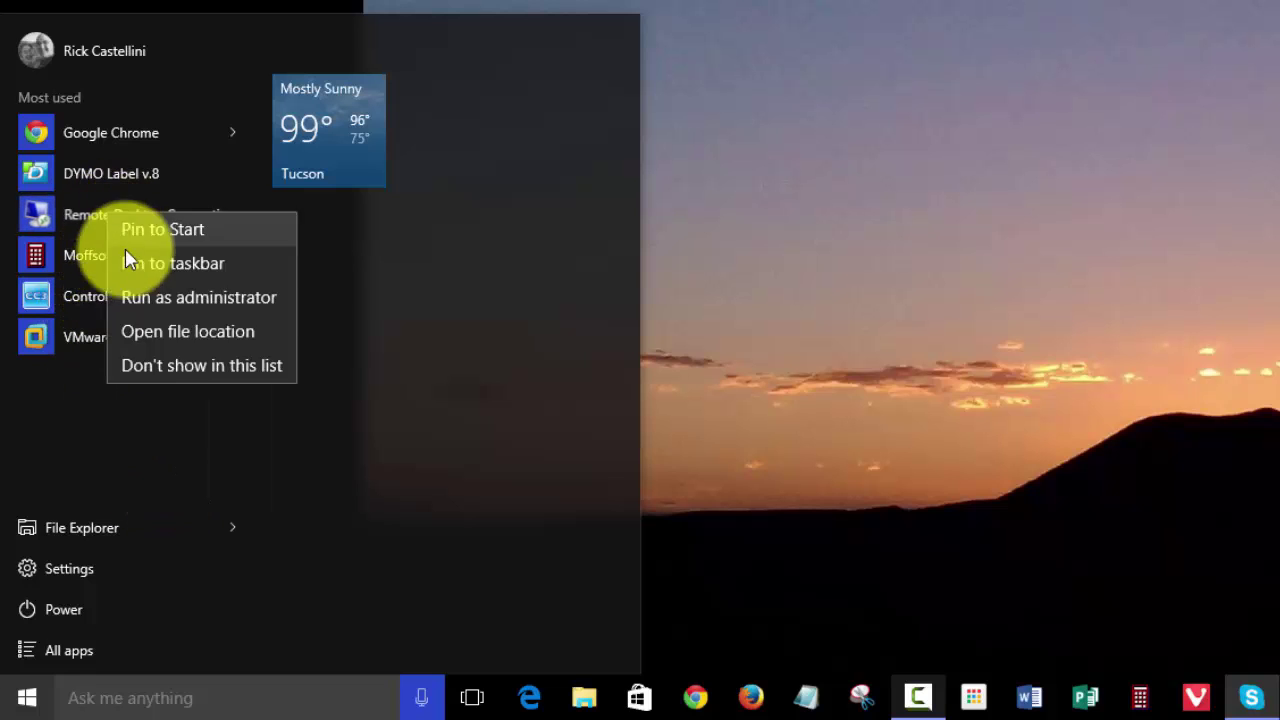
left_click(175, 366)
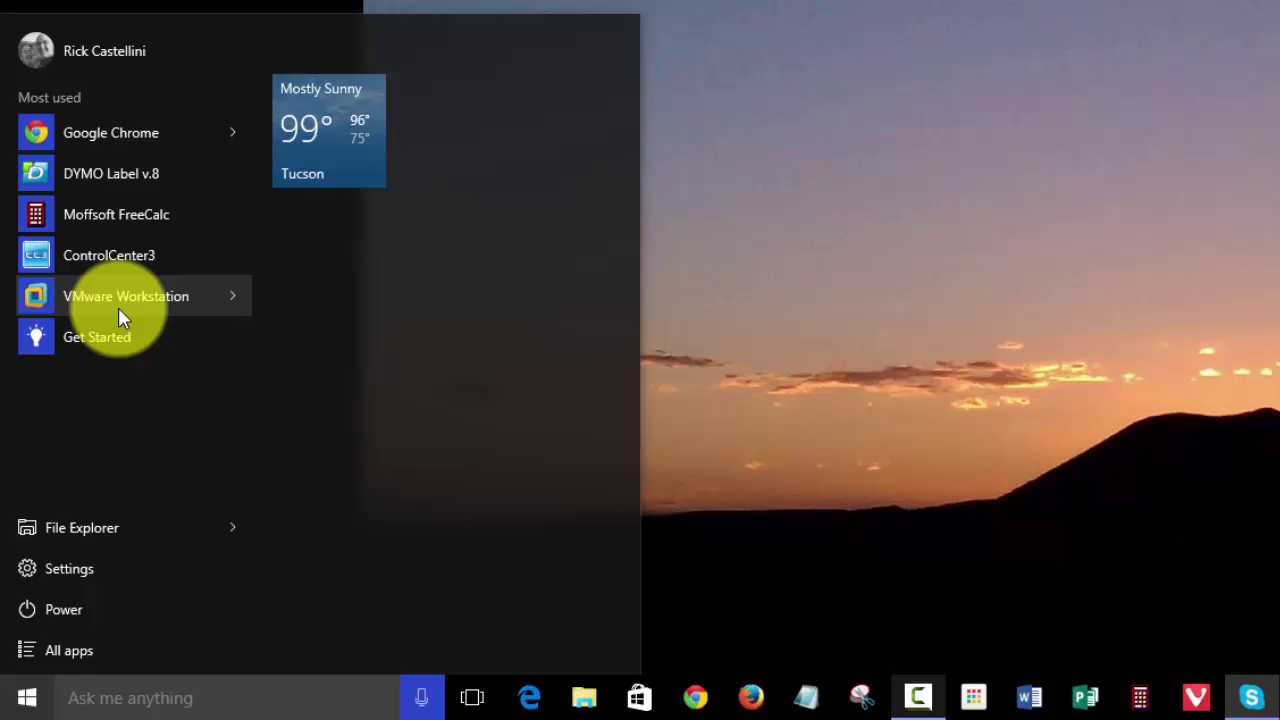
right_click(117, 337)
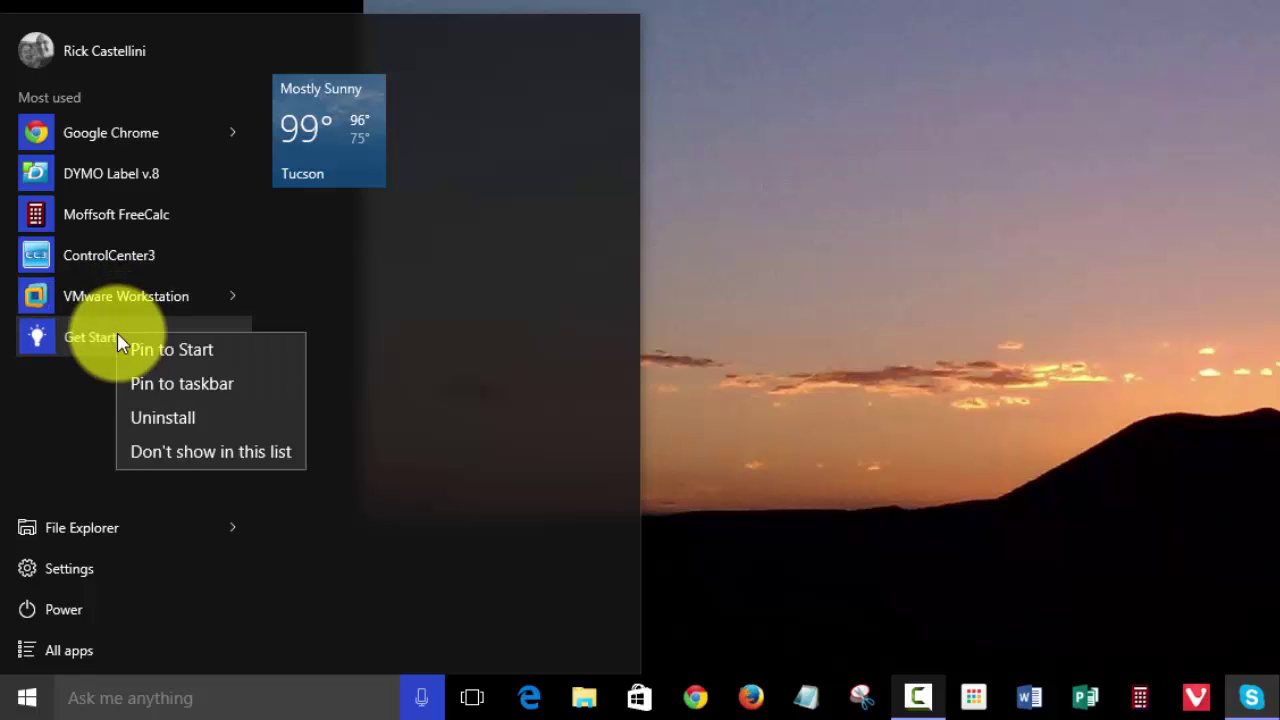
left_click(200, 451)
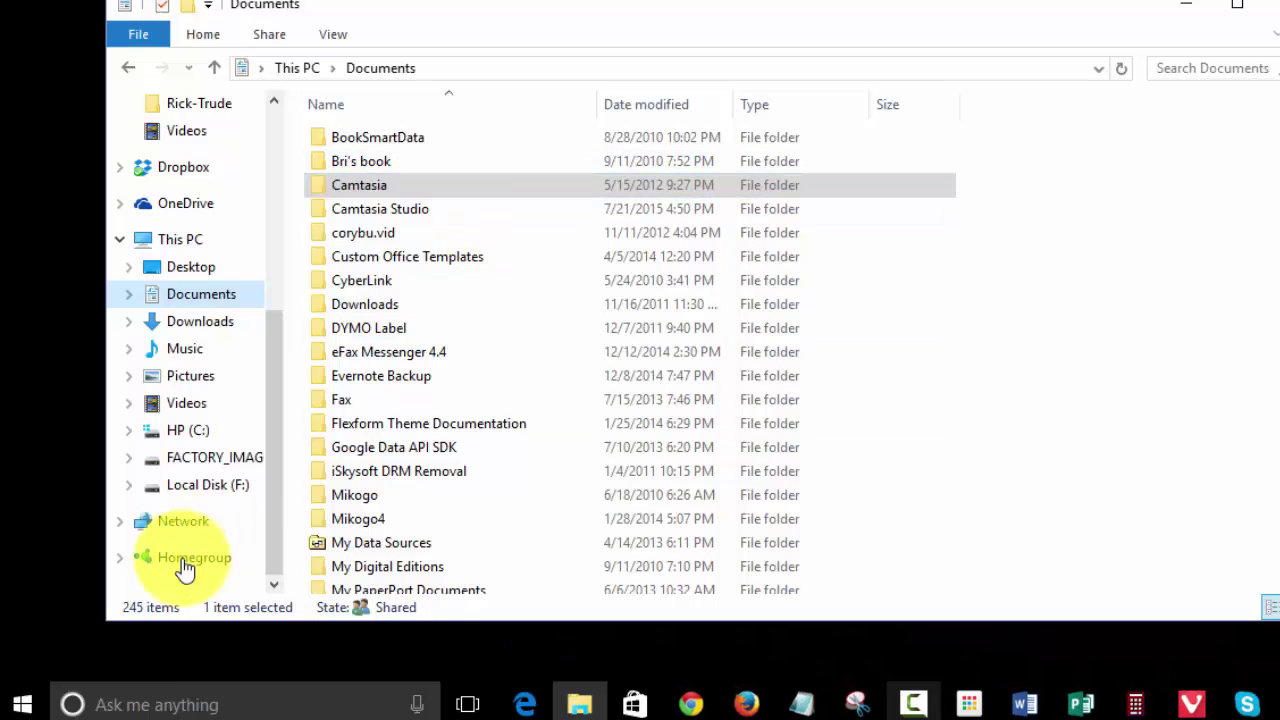
Pin This PC from File Explorer to Start and check its tile in the Start menu
left_click(22, 705)
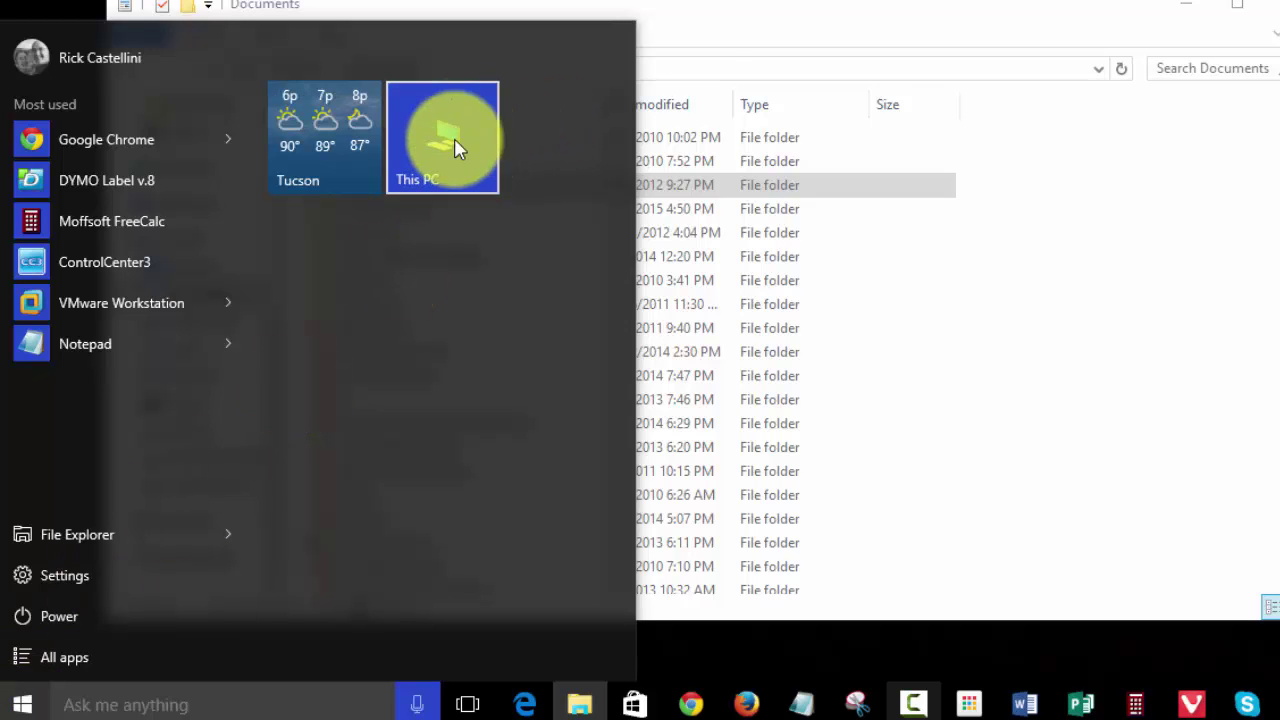
left_click_drag(468, 135, 696, 40)
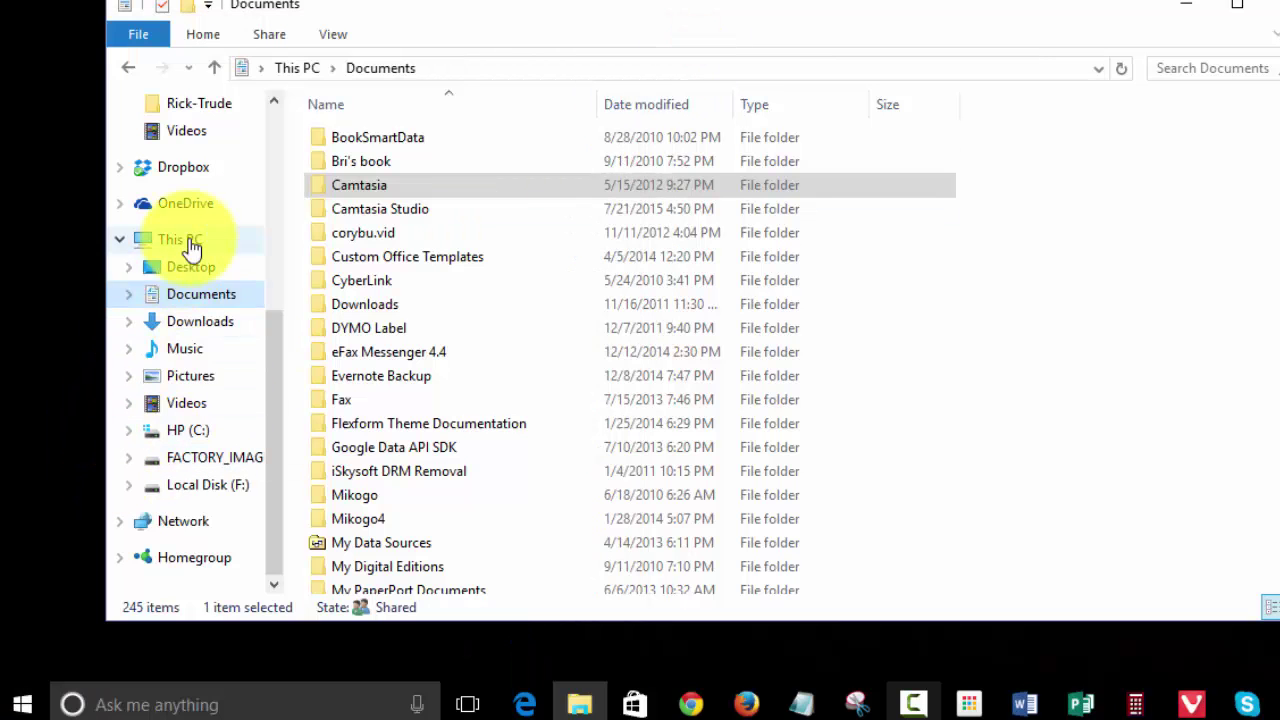
left_click(185, 293)
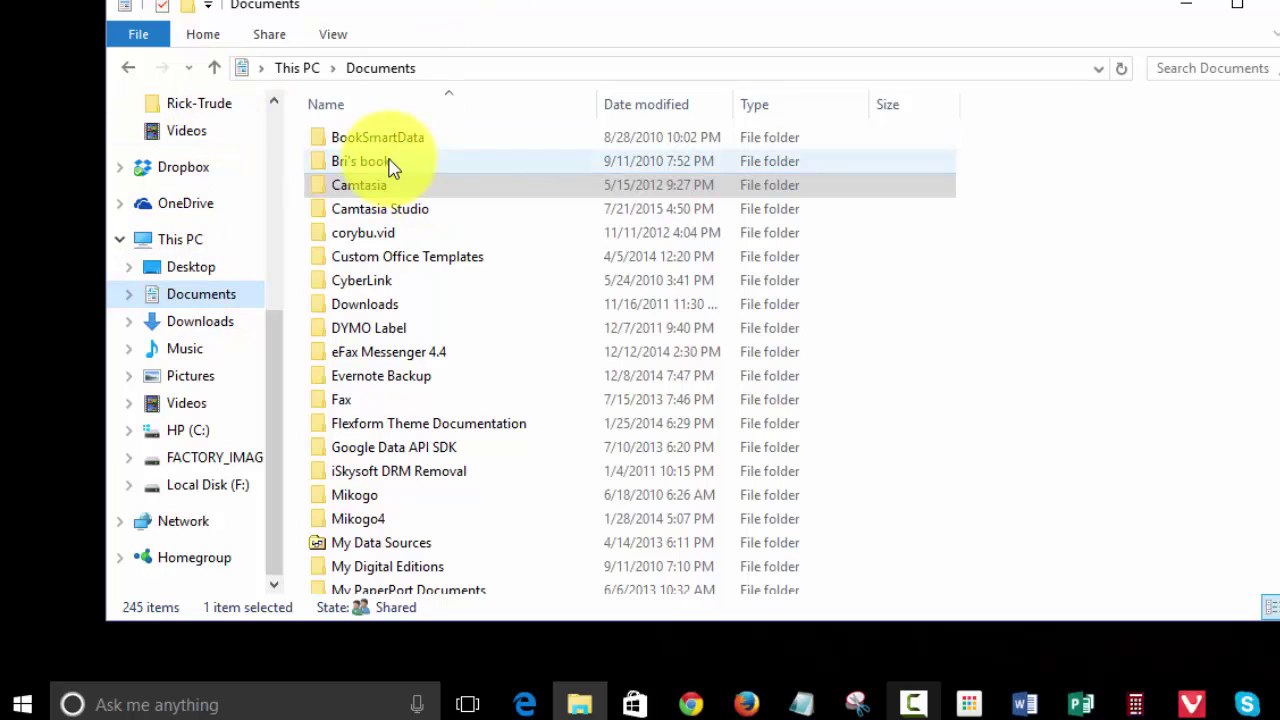
right_click(165, 248)
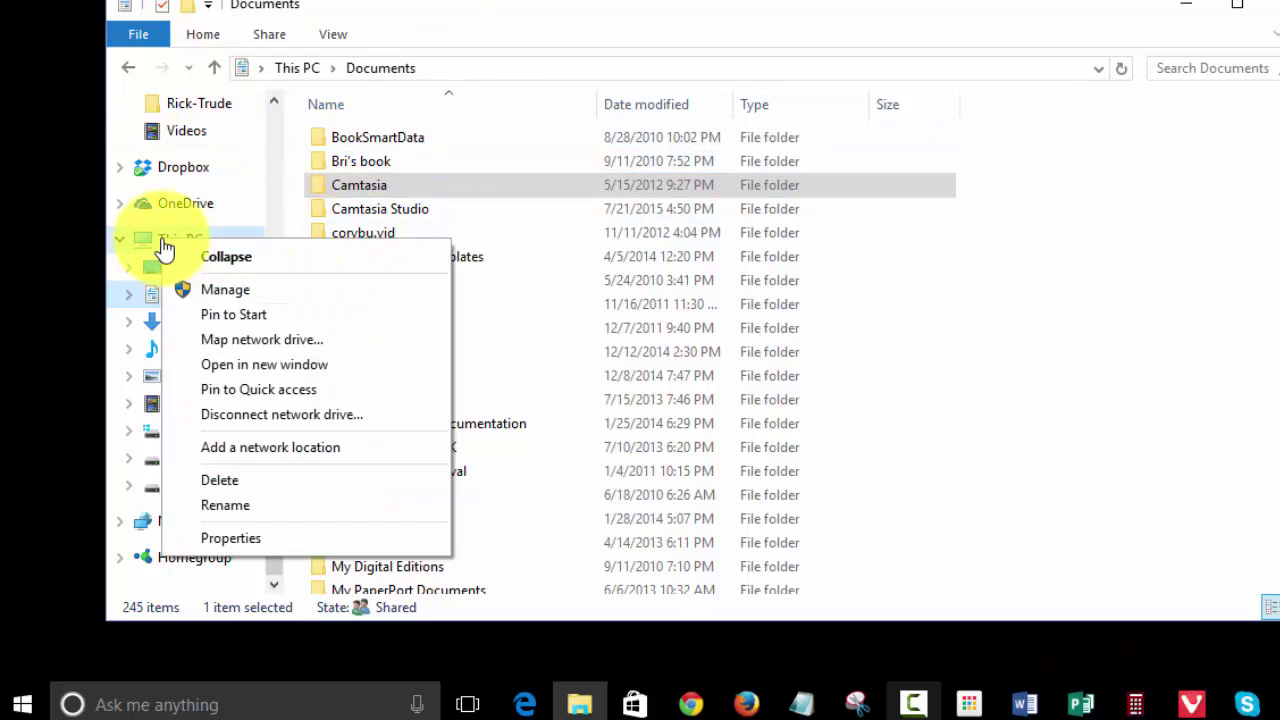
left_click(240, 320)
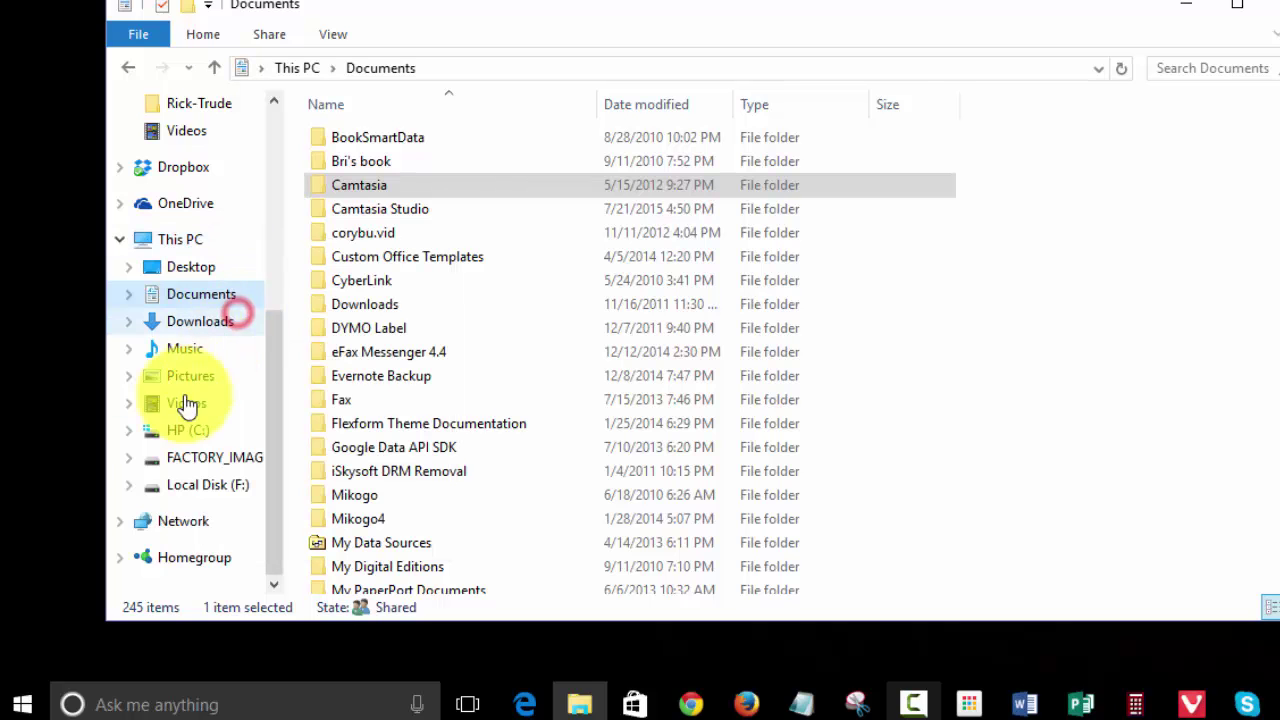
left_click(22, 704)
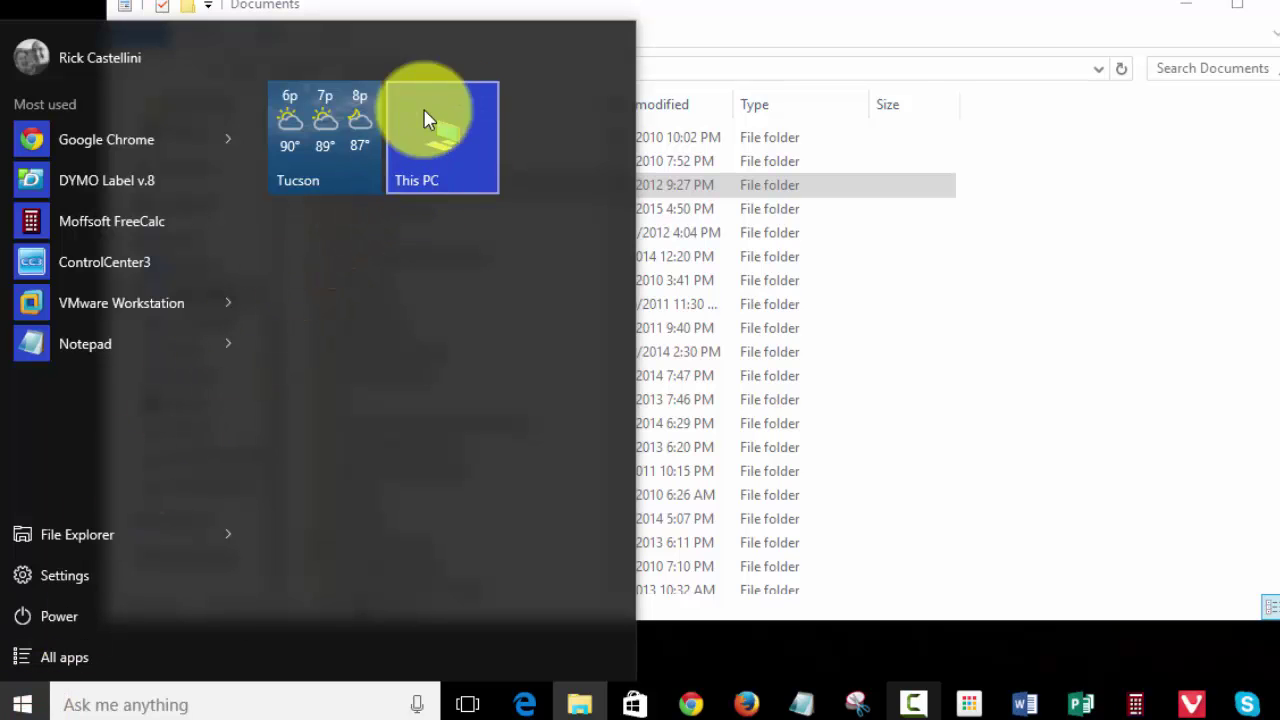
left_click(447, 170)
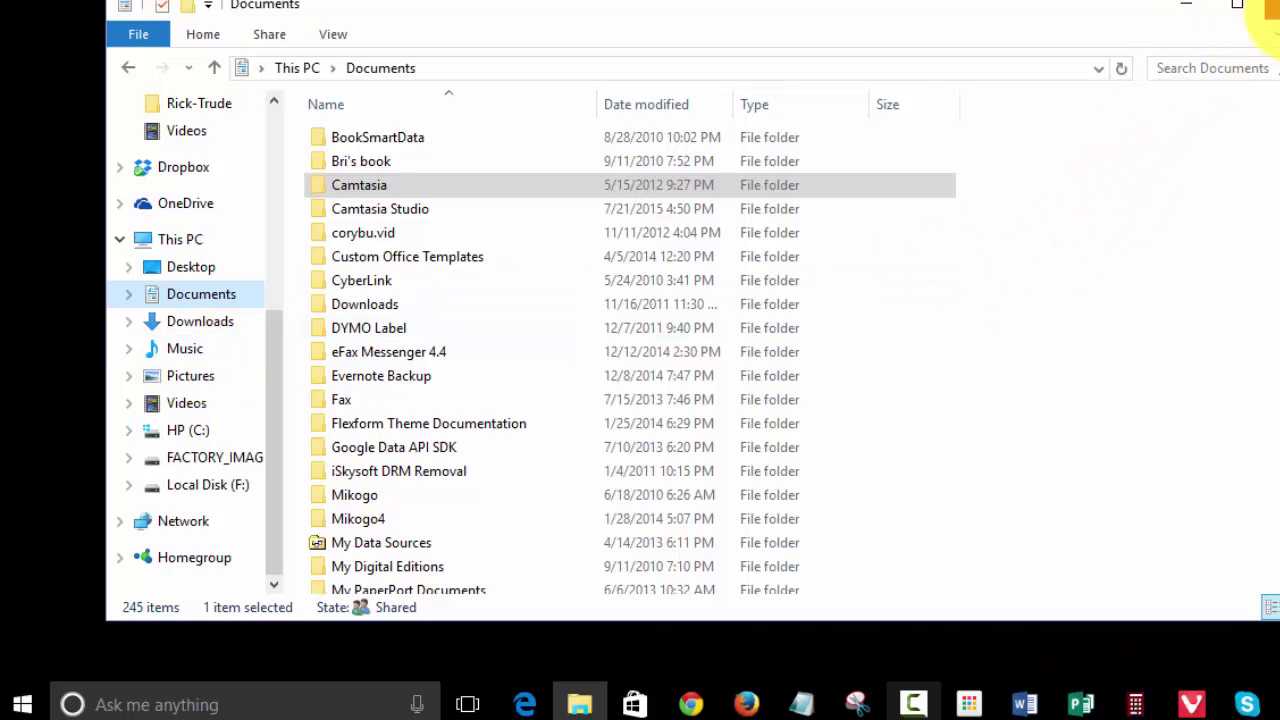
Close the Documents window, find Control Panel by searching for "control p", pin it to Start, and check its tile
left_click(1262, 5)
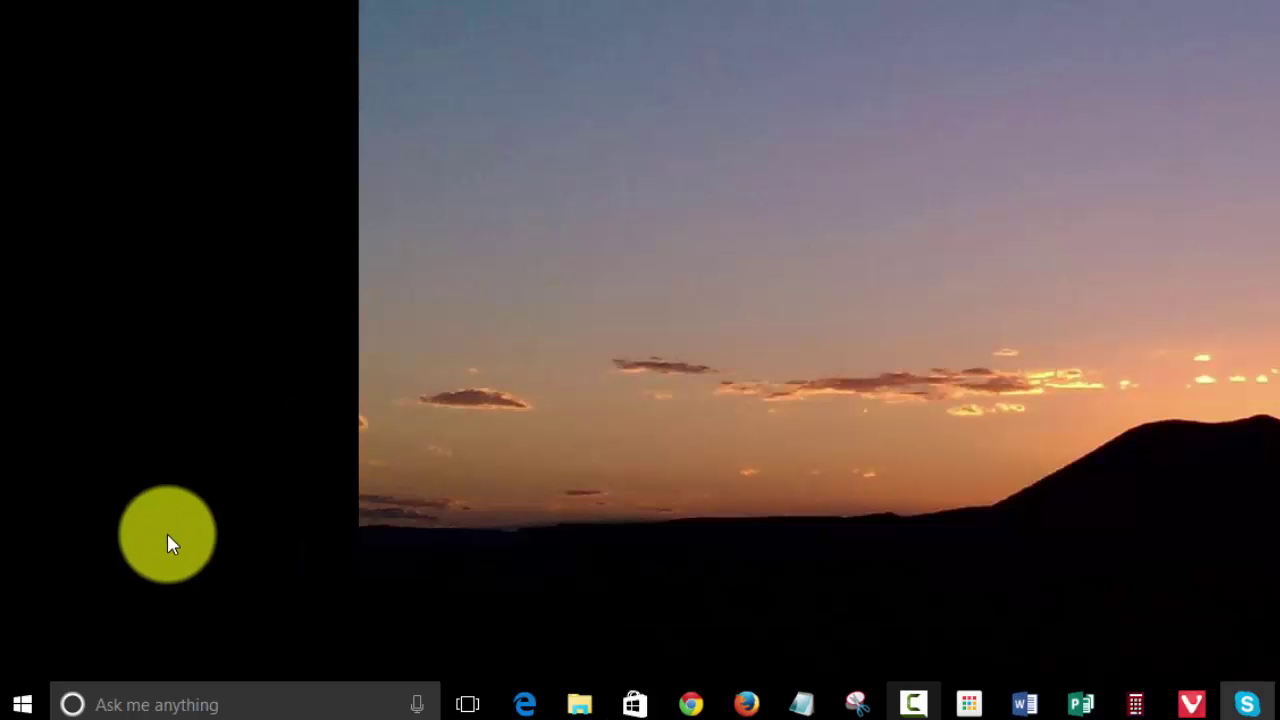
left_click(23, 704)
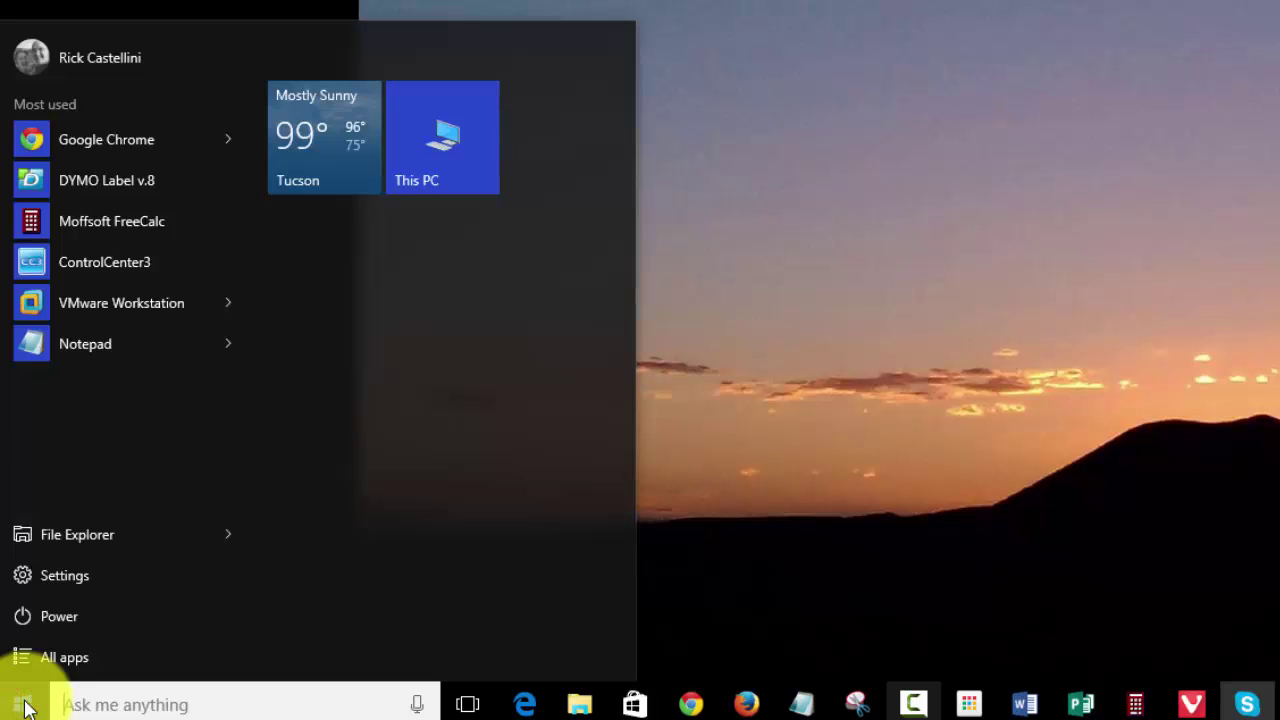
type("control")
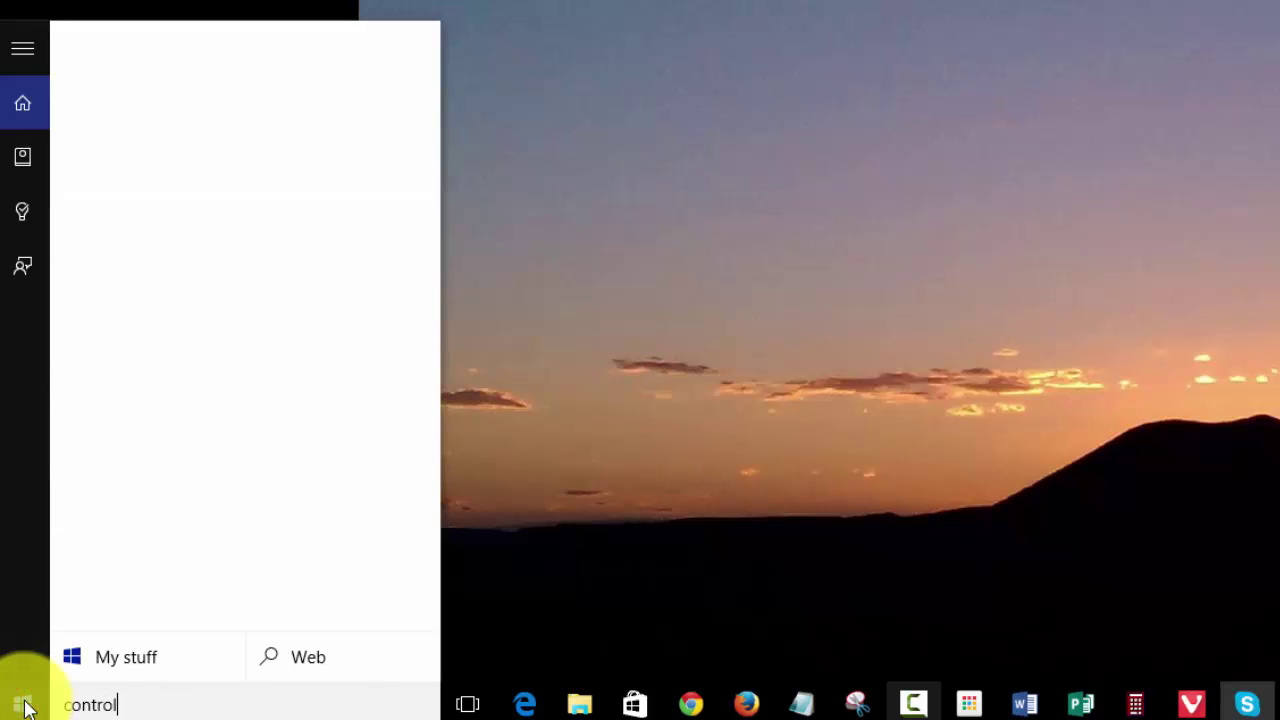
type(" p")
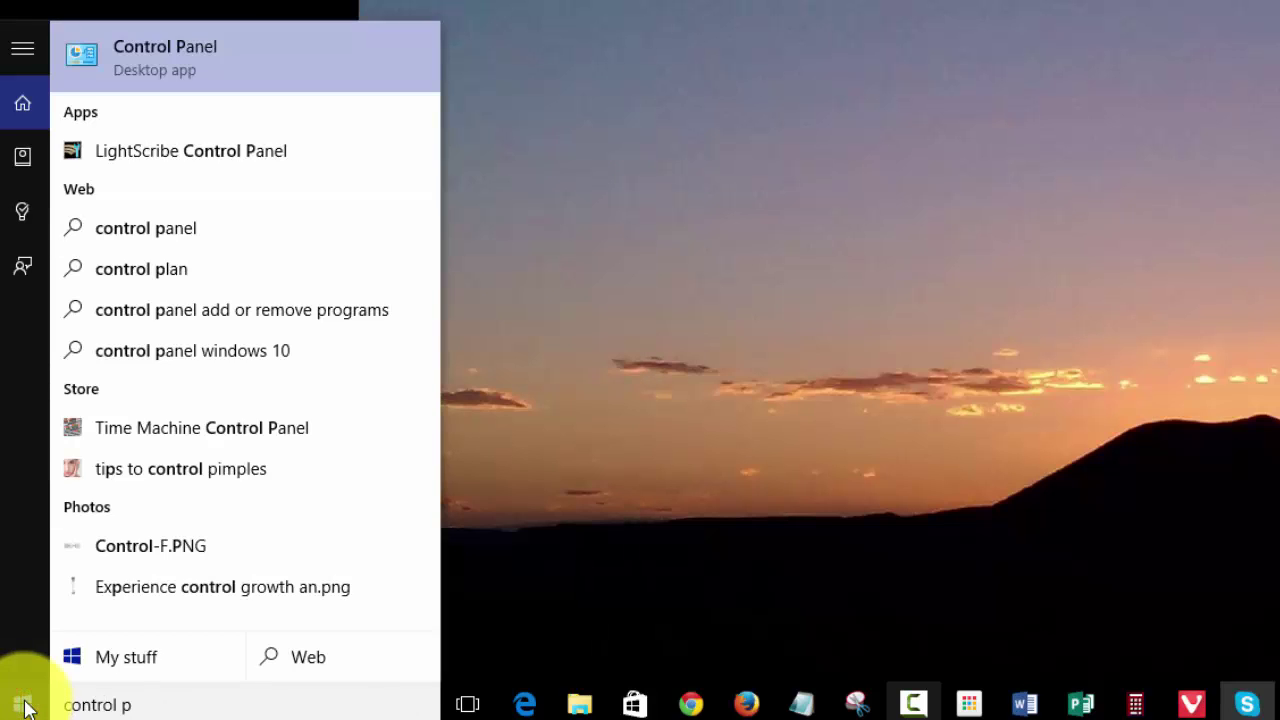
right_click(148, 72)
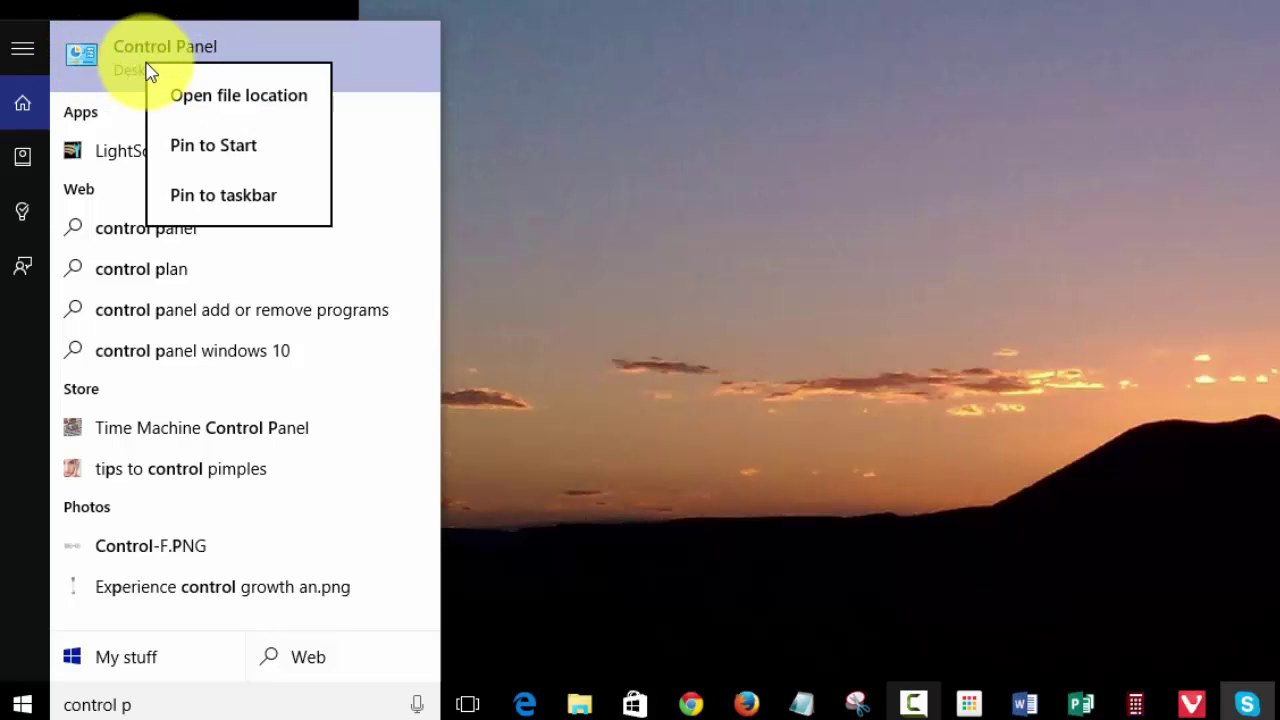
left_click(206, 148)
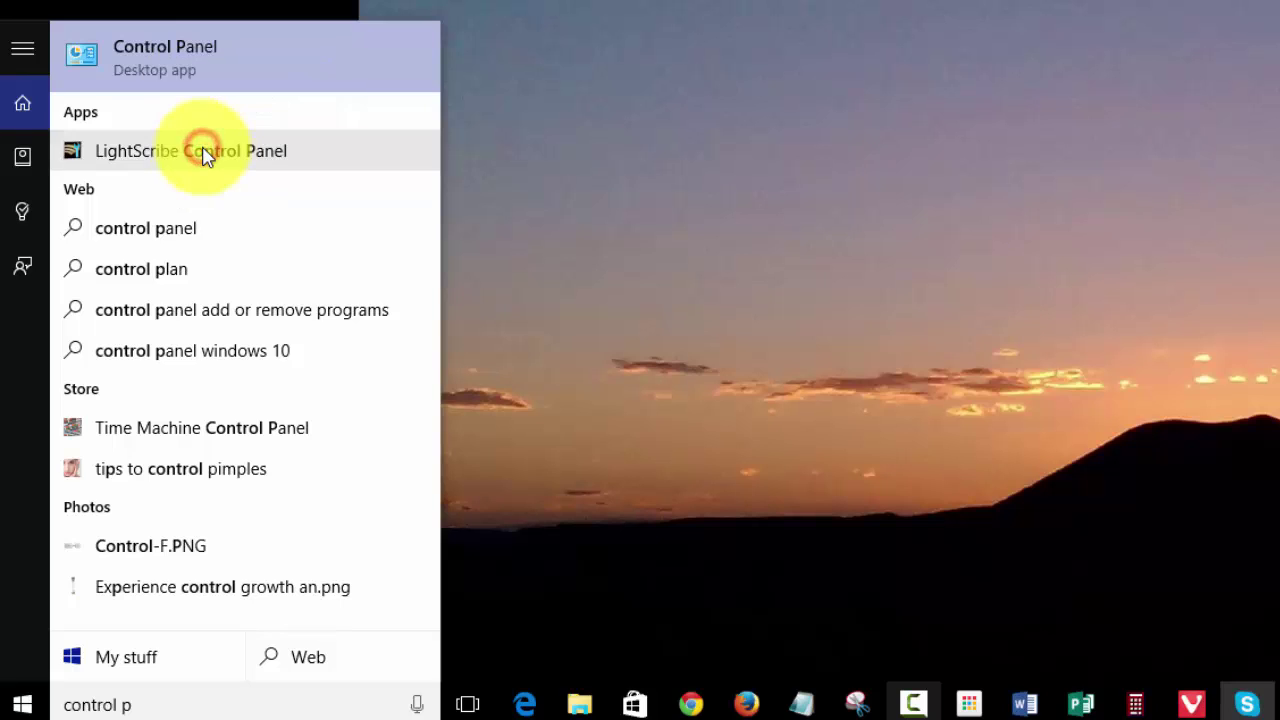
left_click(20, 704)
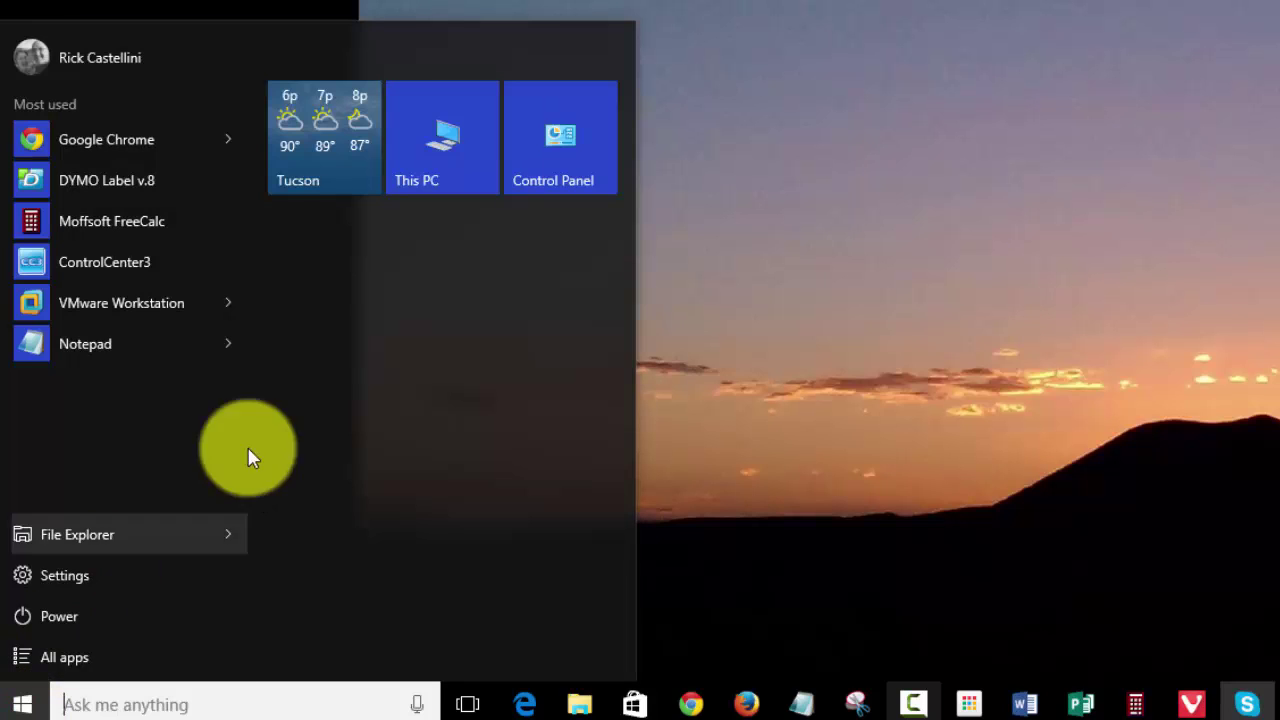
Resize the Weather tile to Wide and close Start
right_click(428, 150)
key("super")
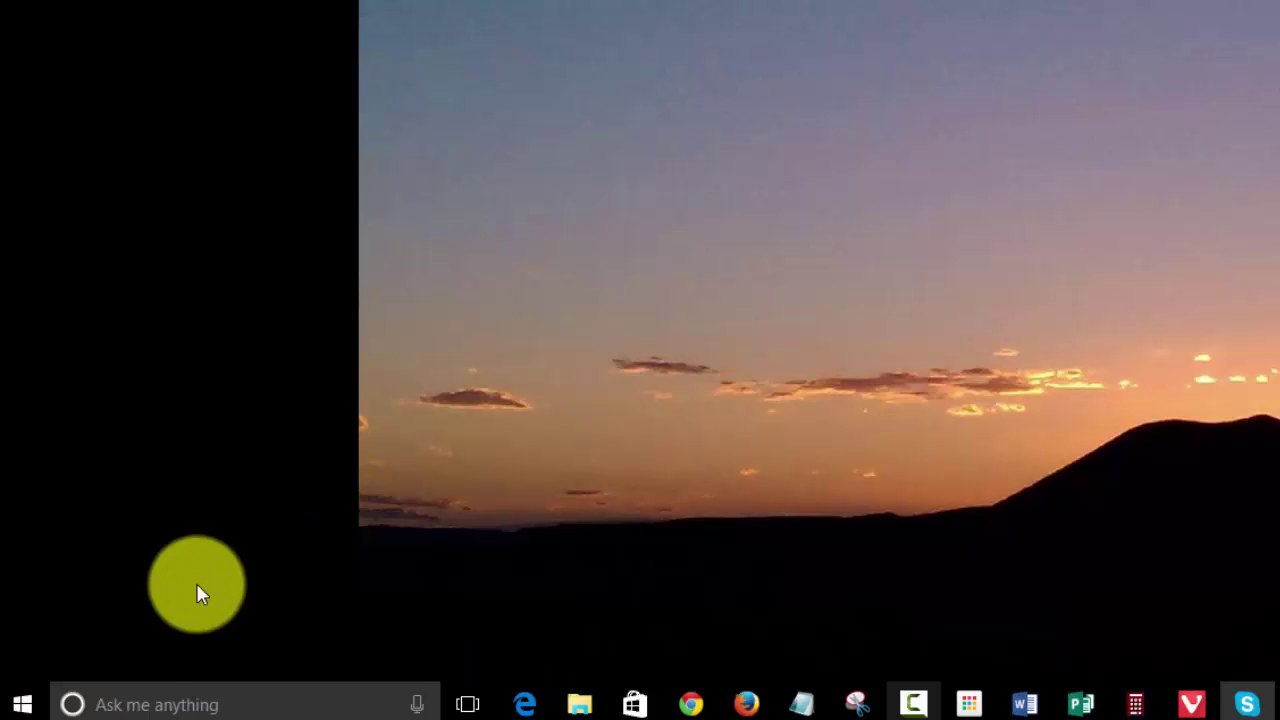
left_click(25, 708)
left_click(739, 605)
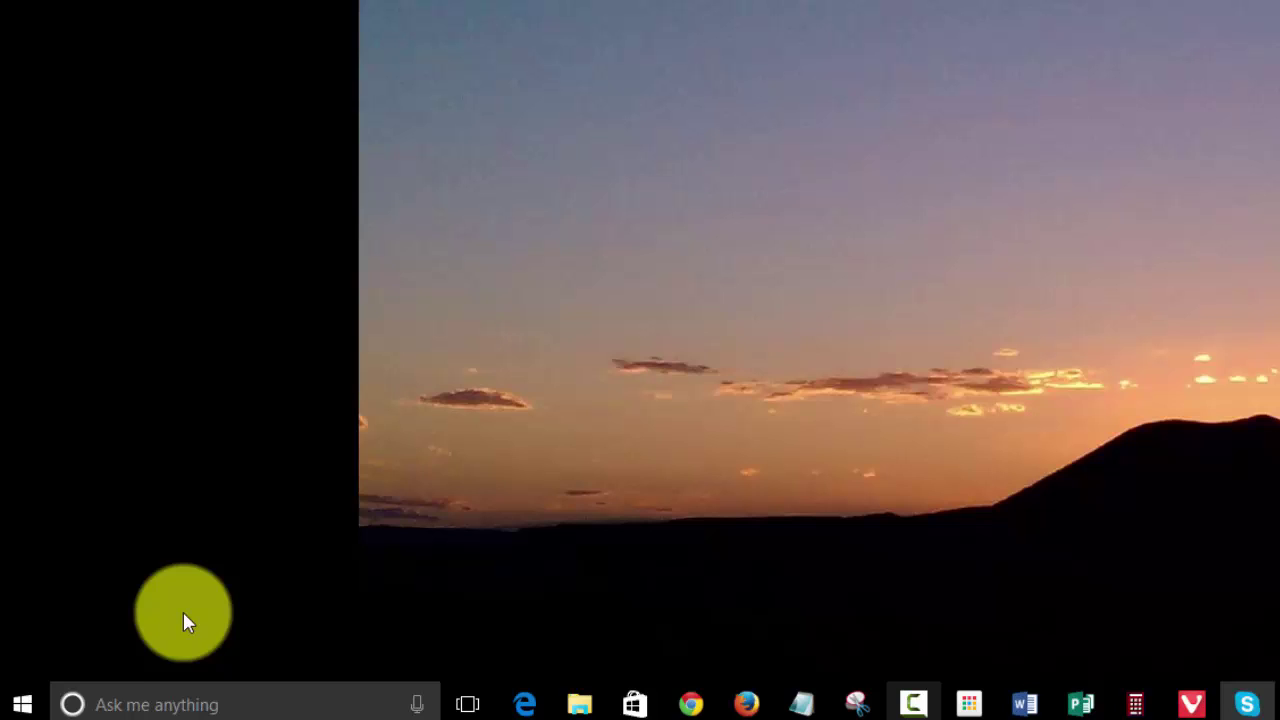
Open Settings from Start, bring its window fully into view, and look over the settings categories
left_click(20, 703)
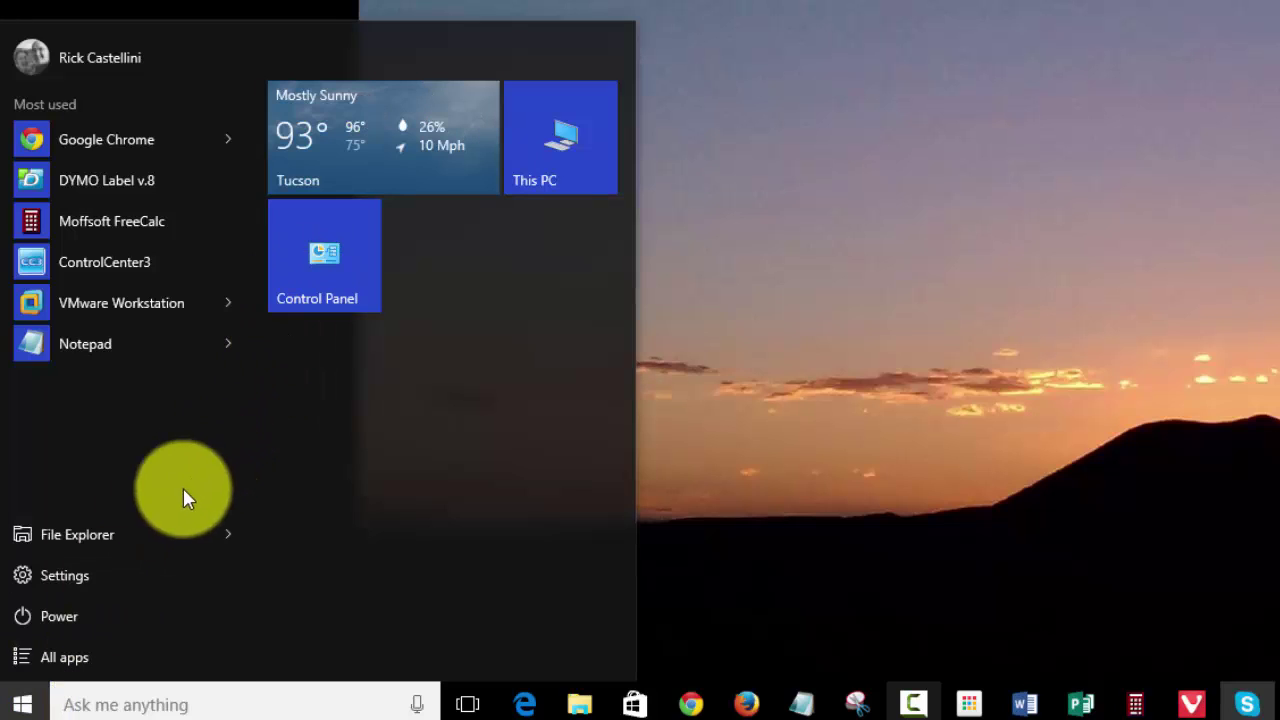
left_click(41, 585)
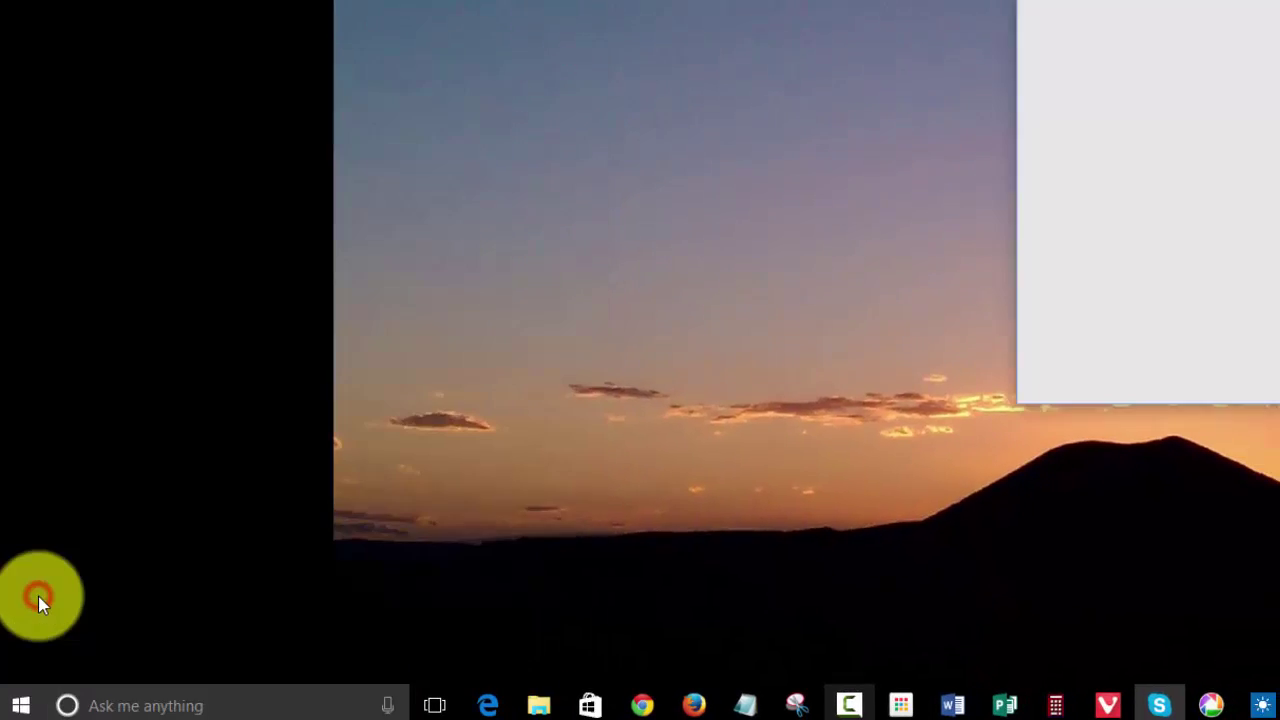
left_click_drag(791, 43, 724, 45)
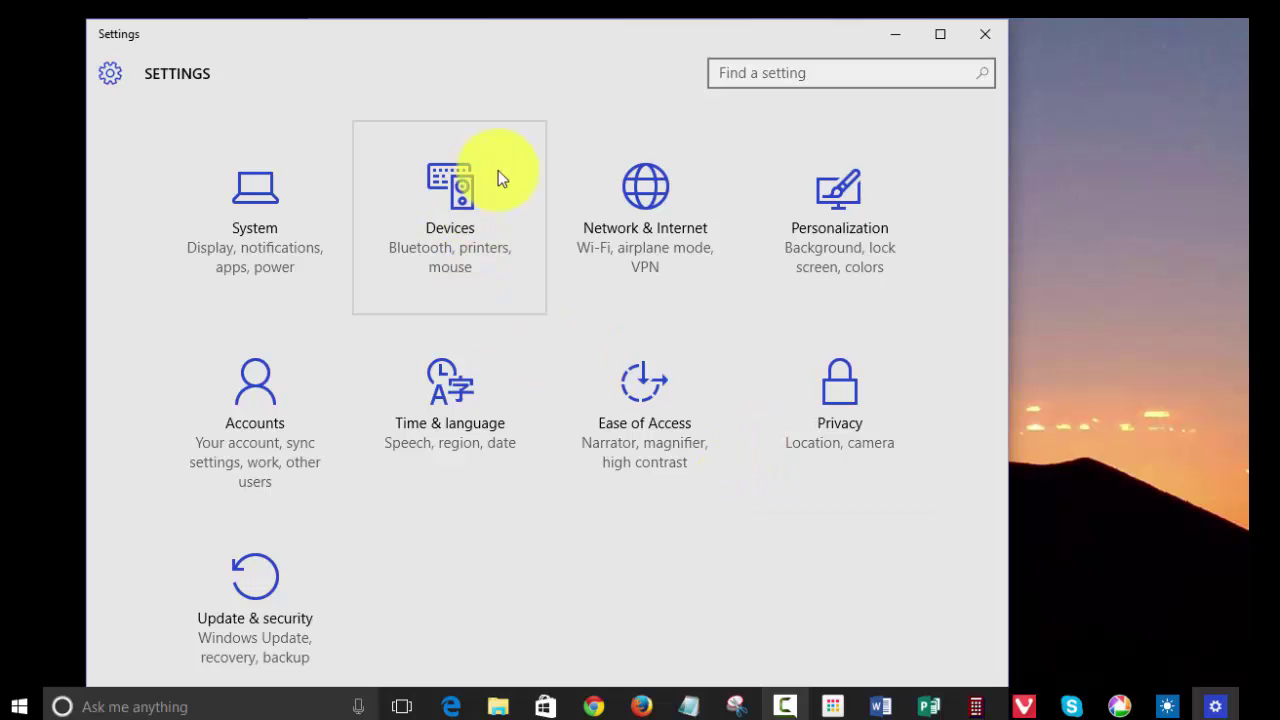
left_click(630, 198)
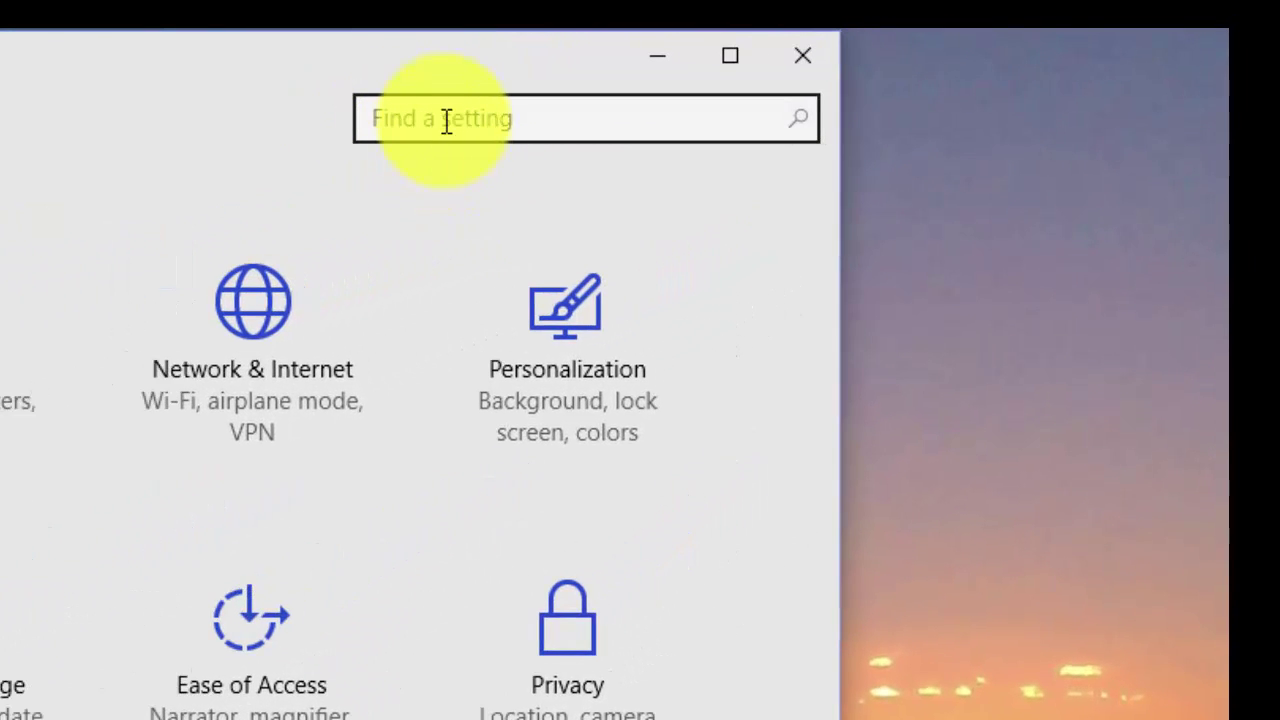
Search the settings for "wallpa", review the matching options, and close Settings
left_click(444, 119)
left_click(446, 119)
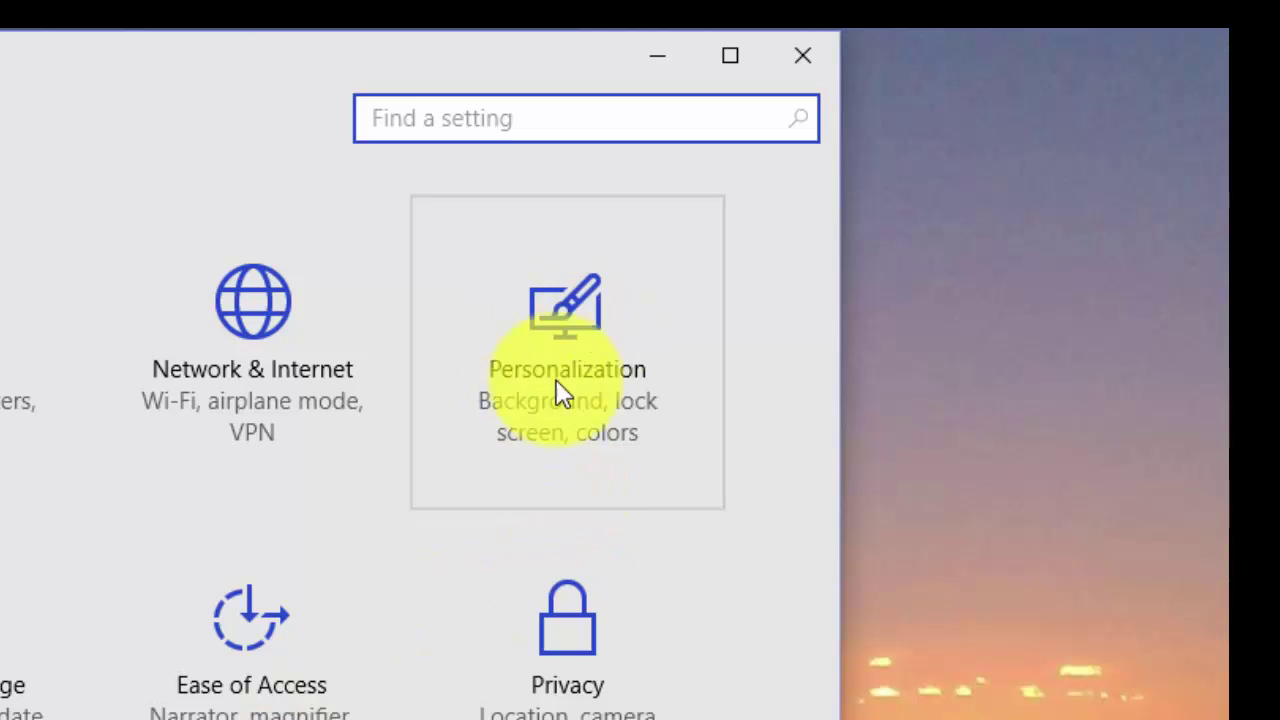
left_click(538, 124)
type("wallpa")
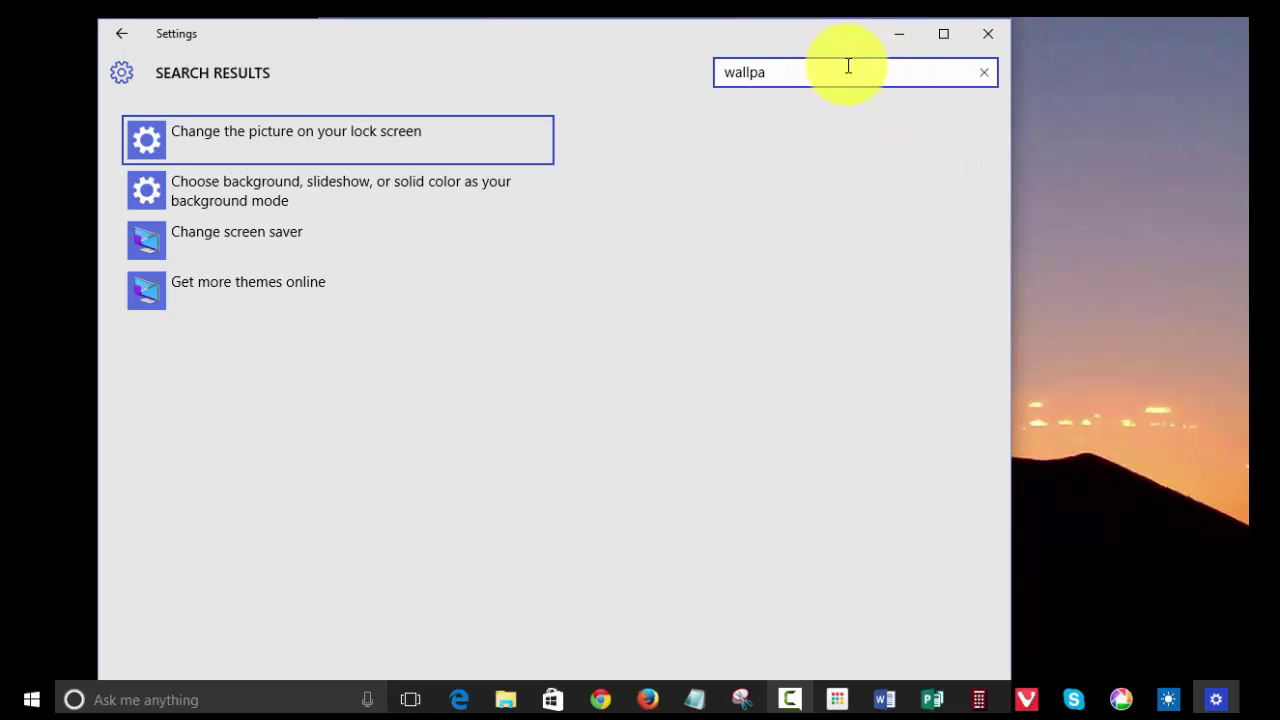
key("alt+F4")
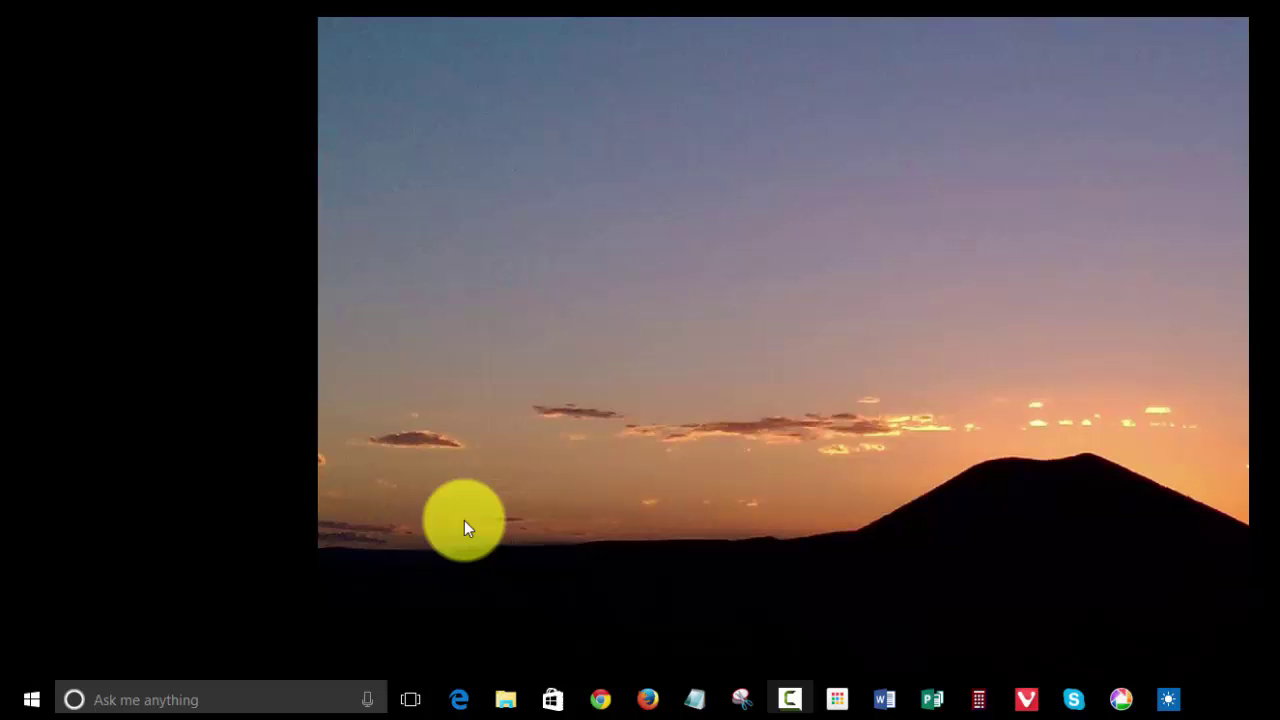
Open File Explorer from Start and display its File commands with the frequent places
left_click(31, 697)
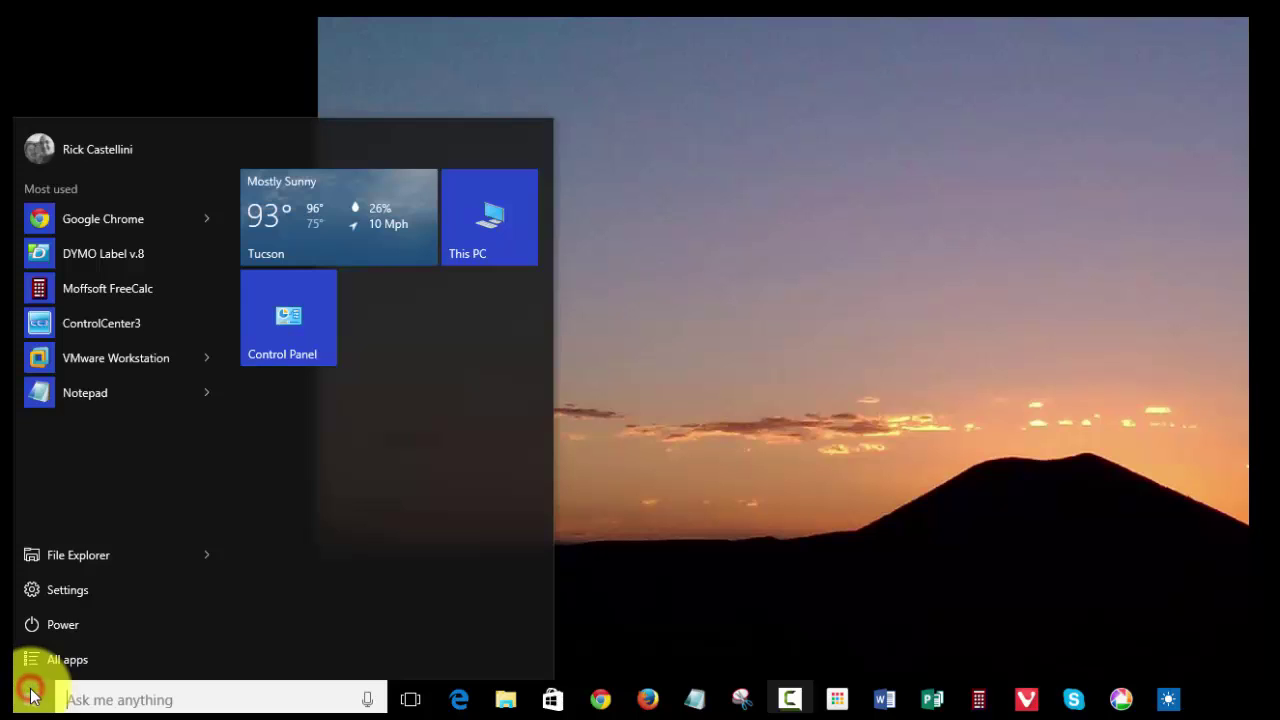
left_click(63, 560)
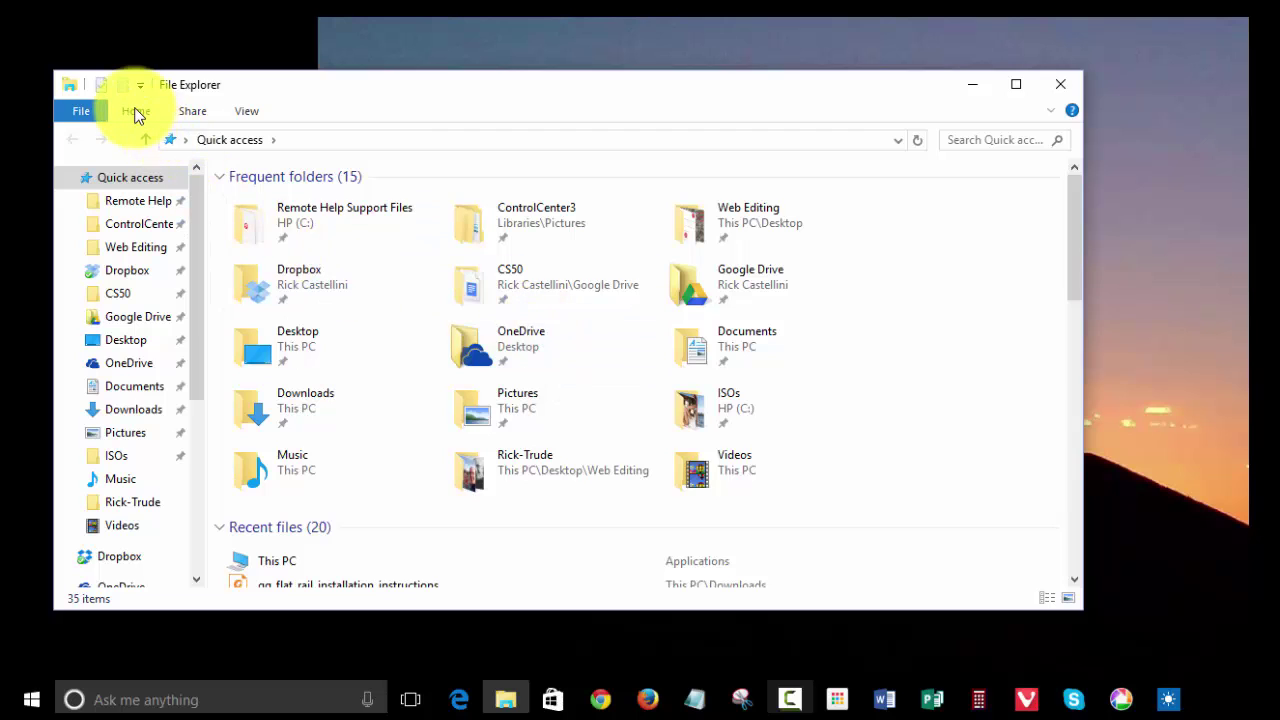
left_click(137, 111)
left_click(84, 111)
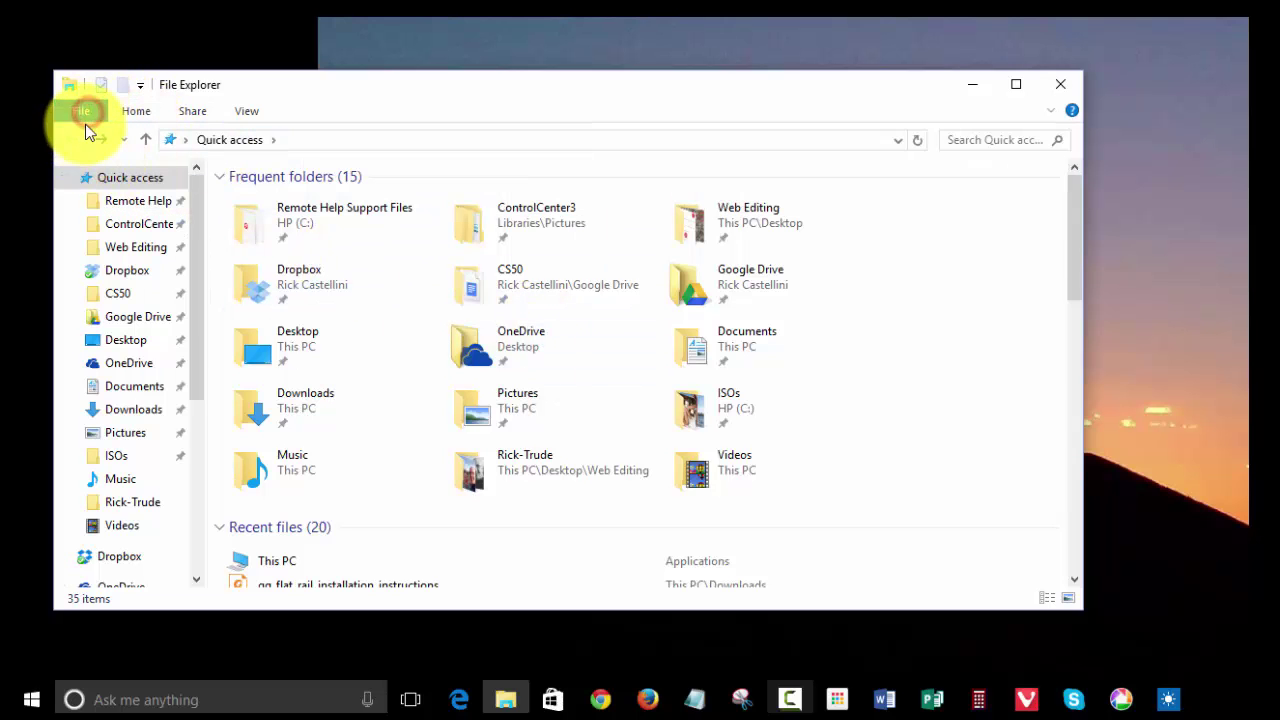
left_click(81, 116)
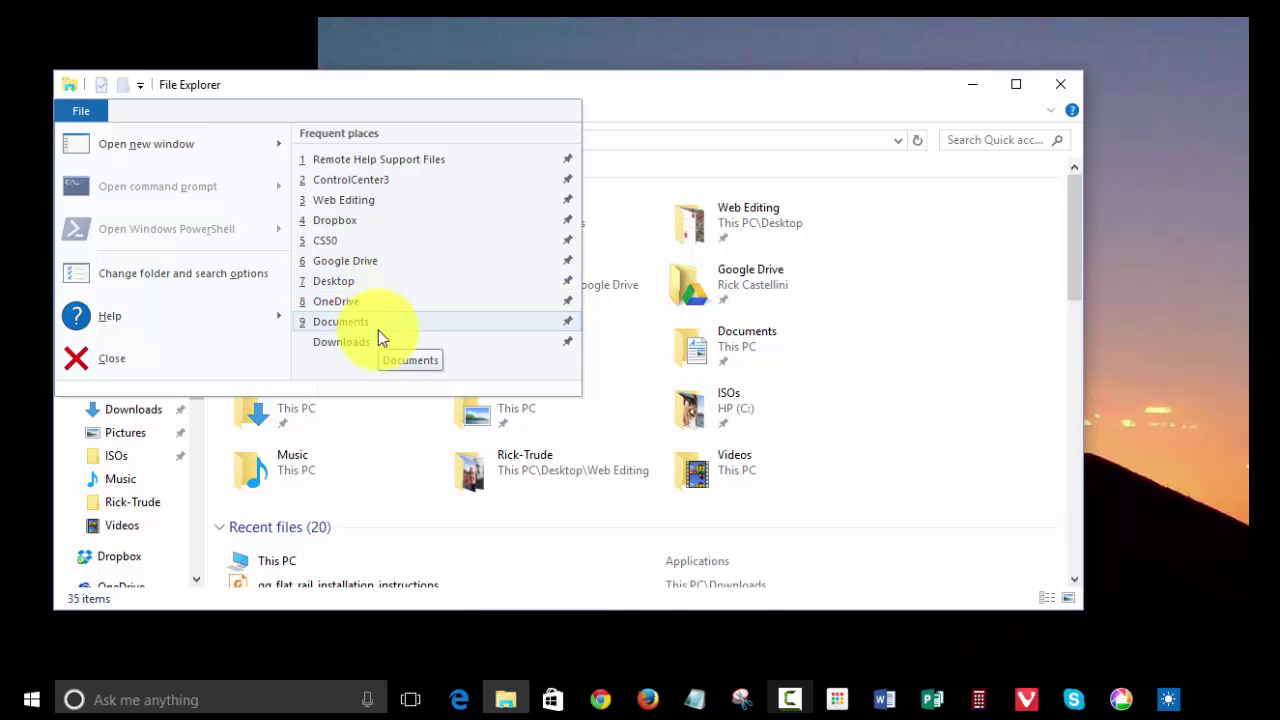
Select qg_flat_rail_installation_instructions among the recent files and examine the Home and Share commands available for it
scroll(330, 500, "down", 1)
left_click(309, 526)
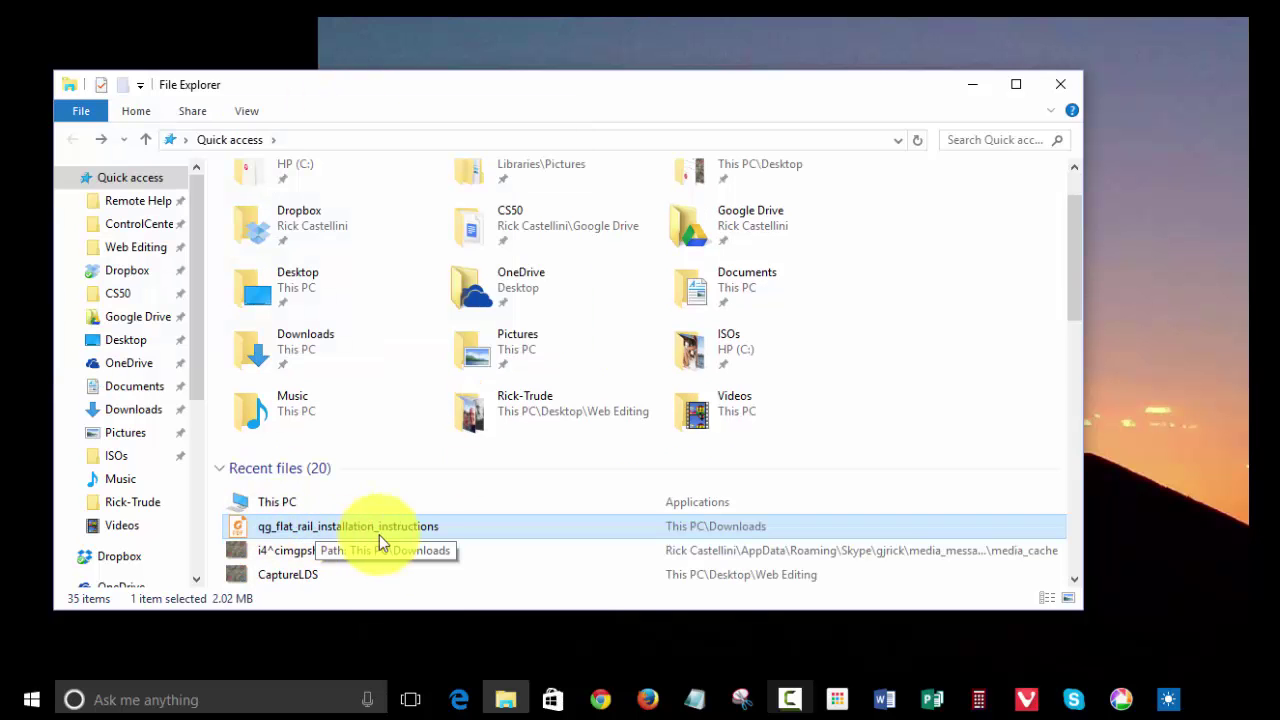
left_click(155, 115)
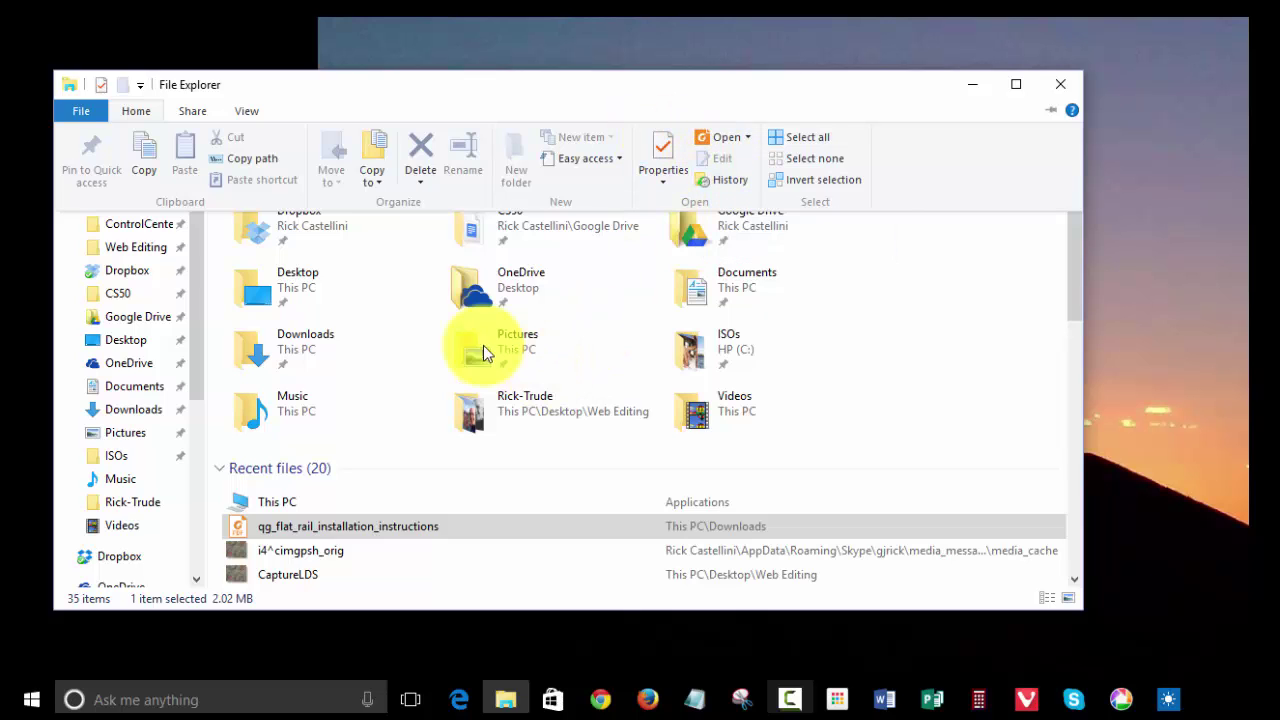
left_click(194, 110)
left_click(194, 110)
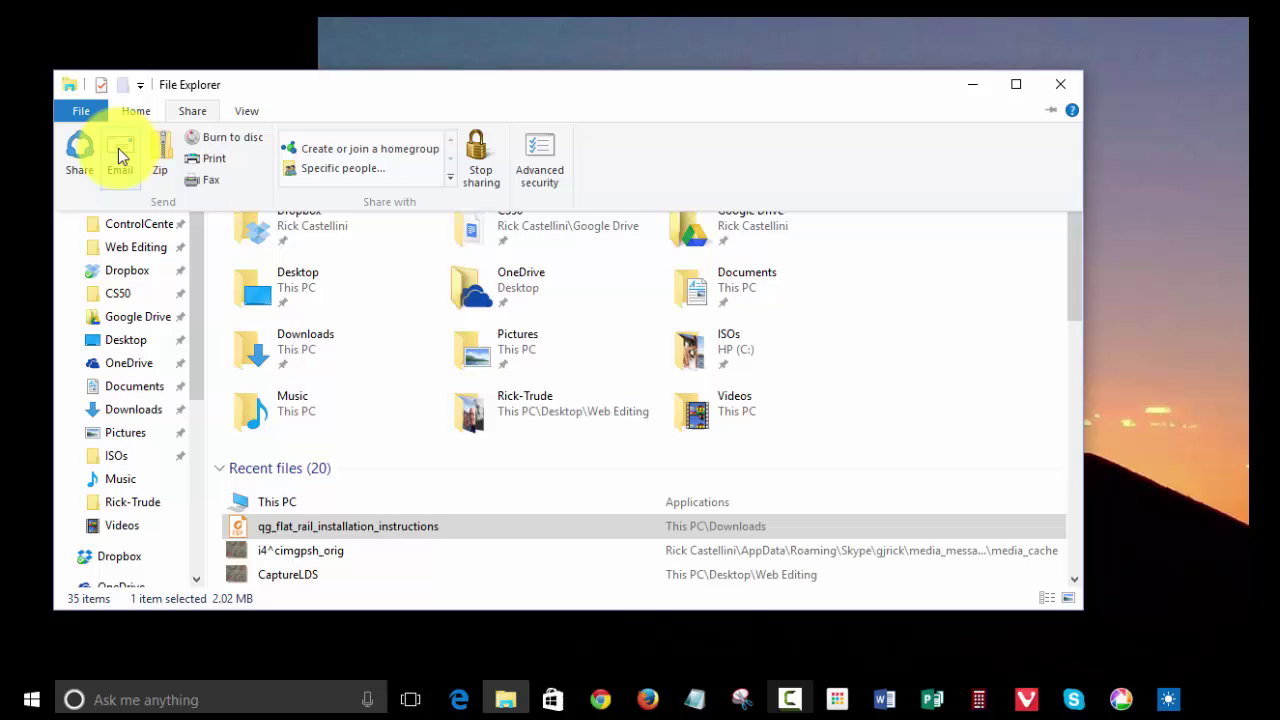
Look at the navigation pane options, change the Quick access layout to List and finally Details, and close File Explorer
left_click(245, 112)
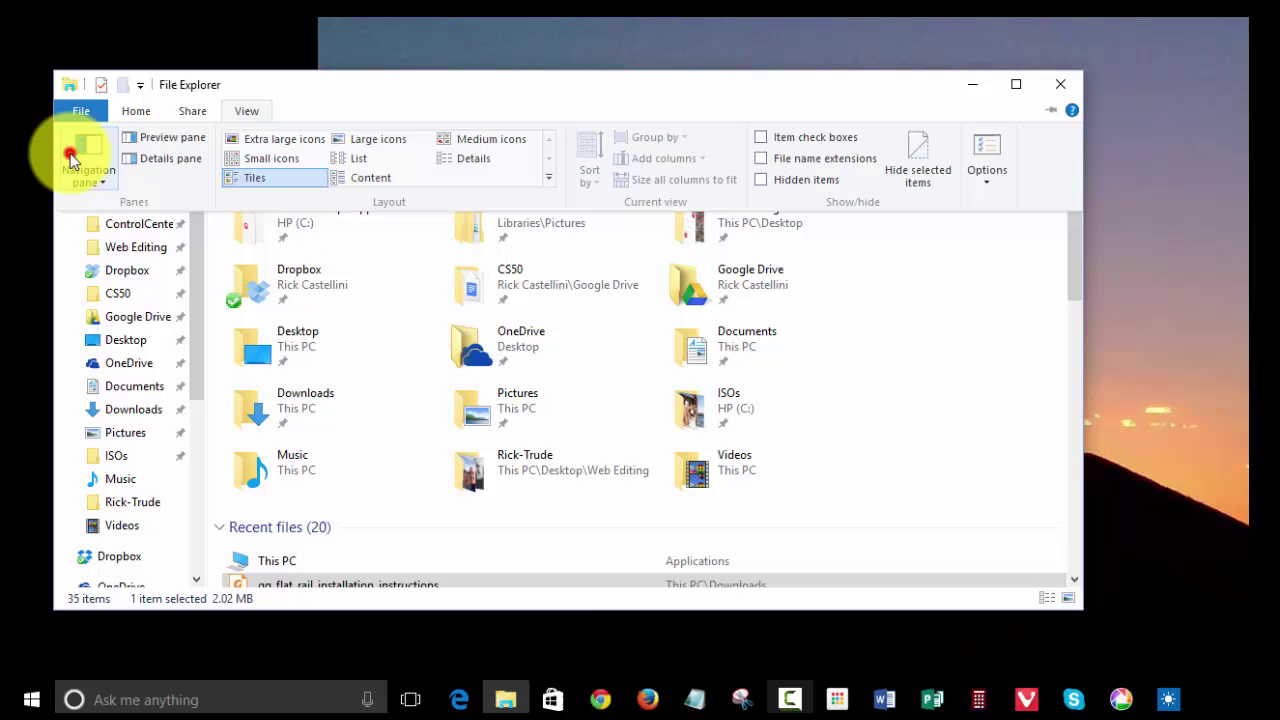
left_click(92, 176)
left_click(100, 204)
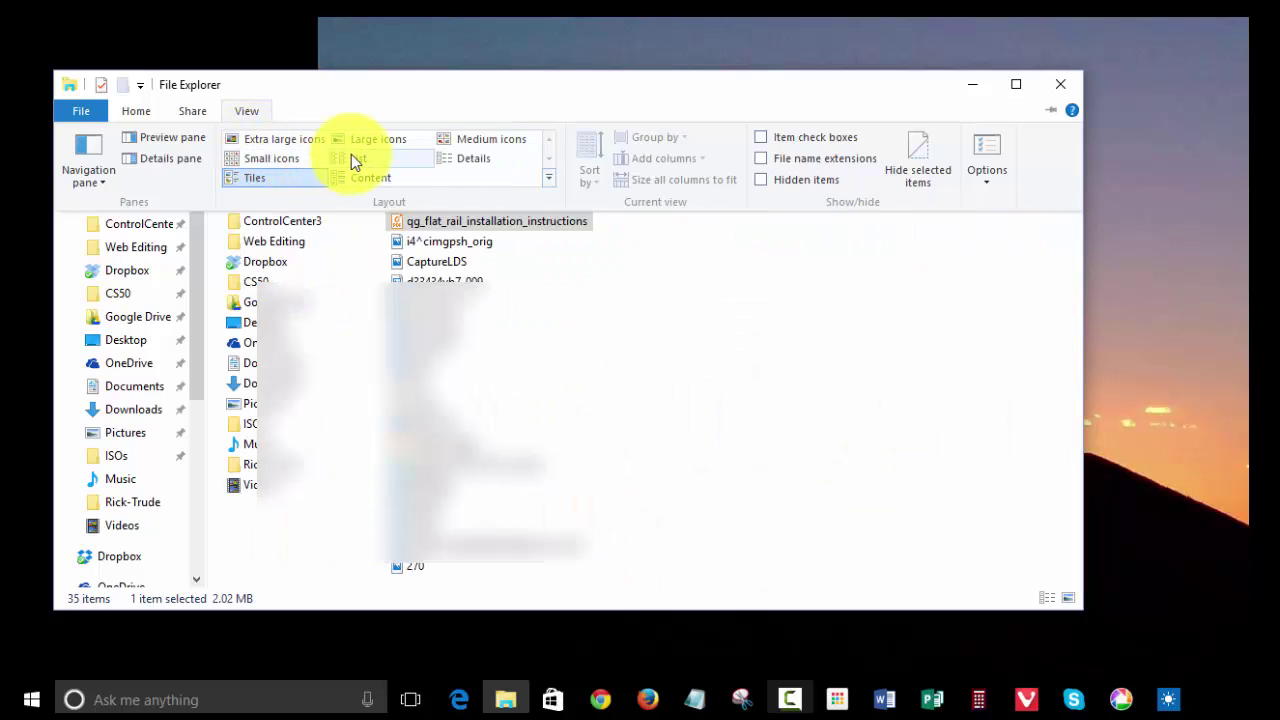
left_click(352, 157)
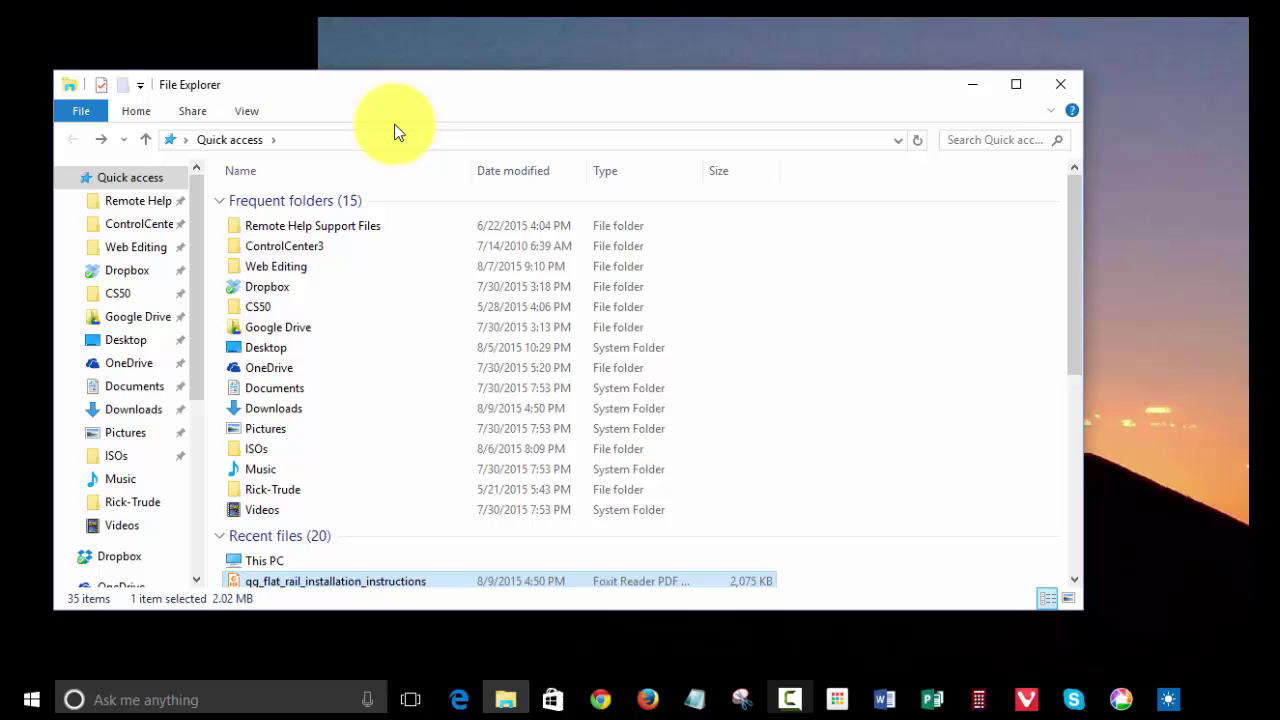
left_click(1059, 84)
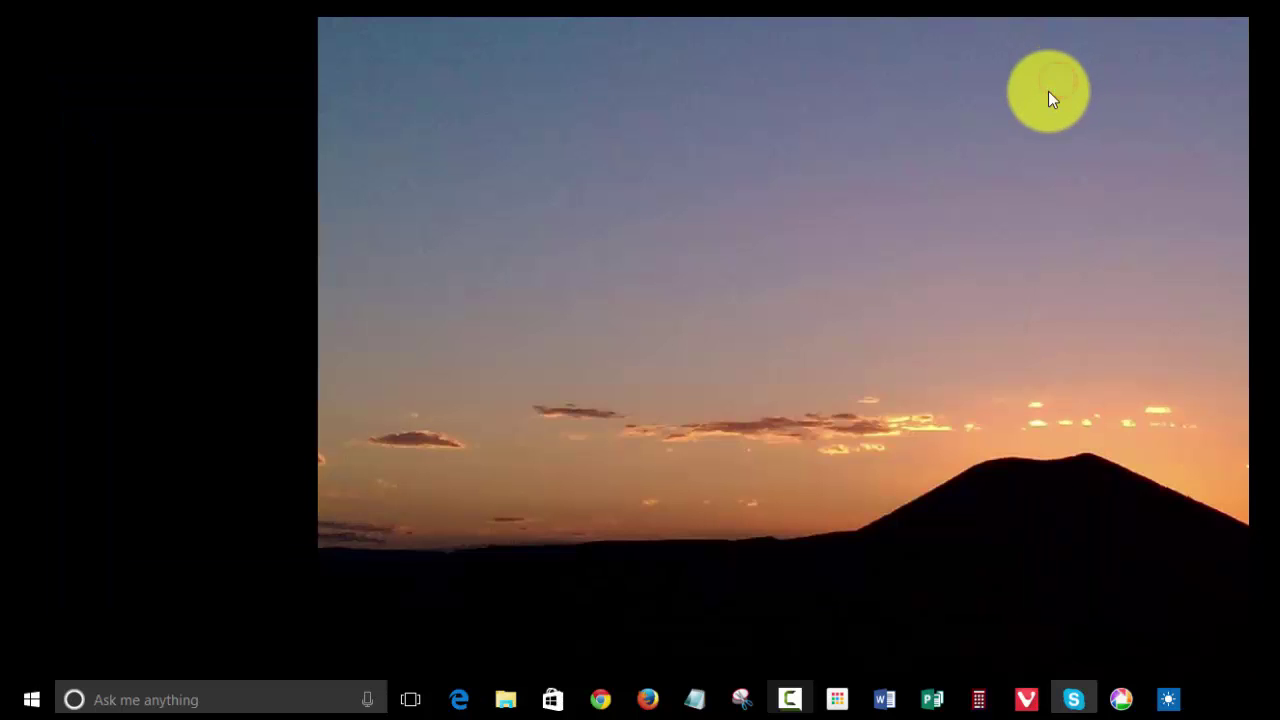